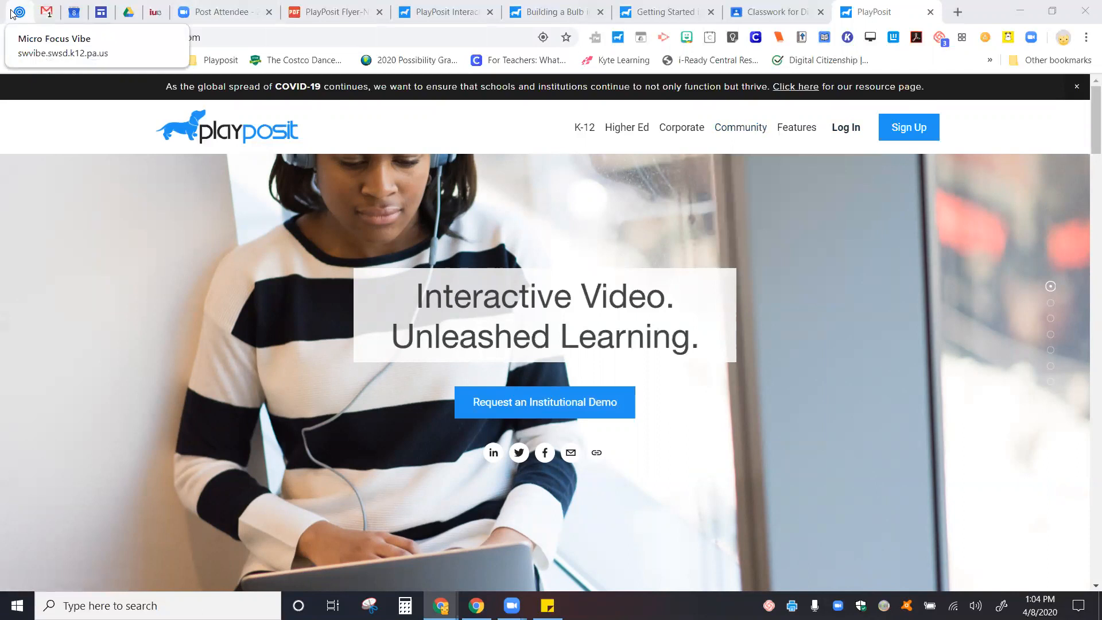
Step: Log in to the PlayPosit account through single sign-on
click(848, 130)
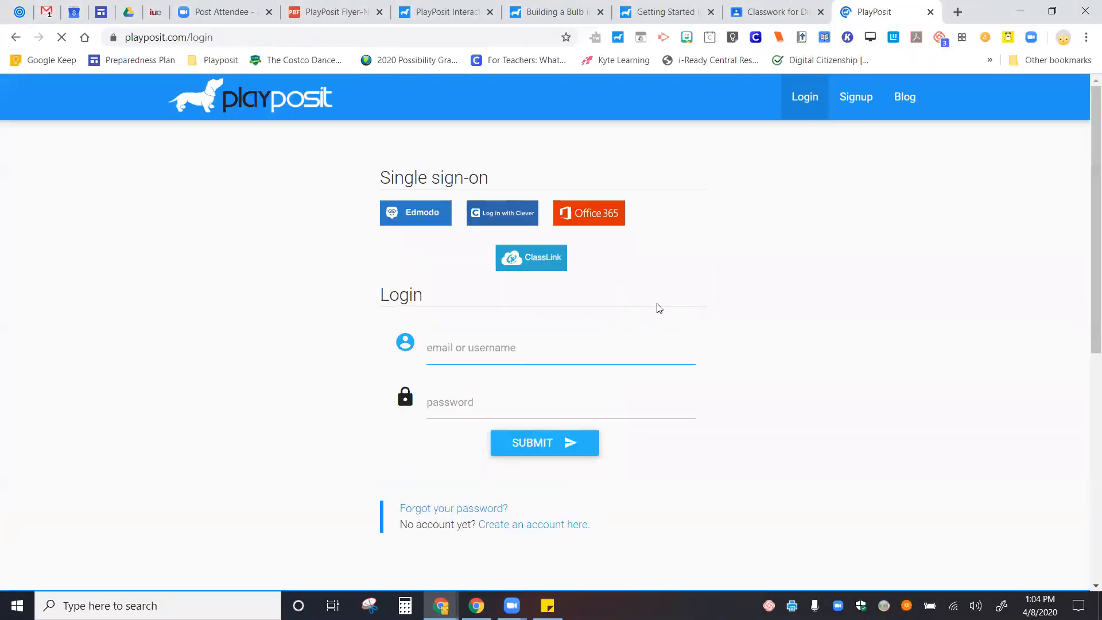
click(678, 213)
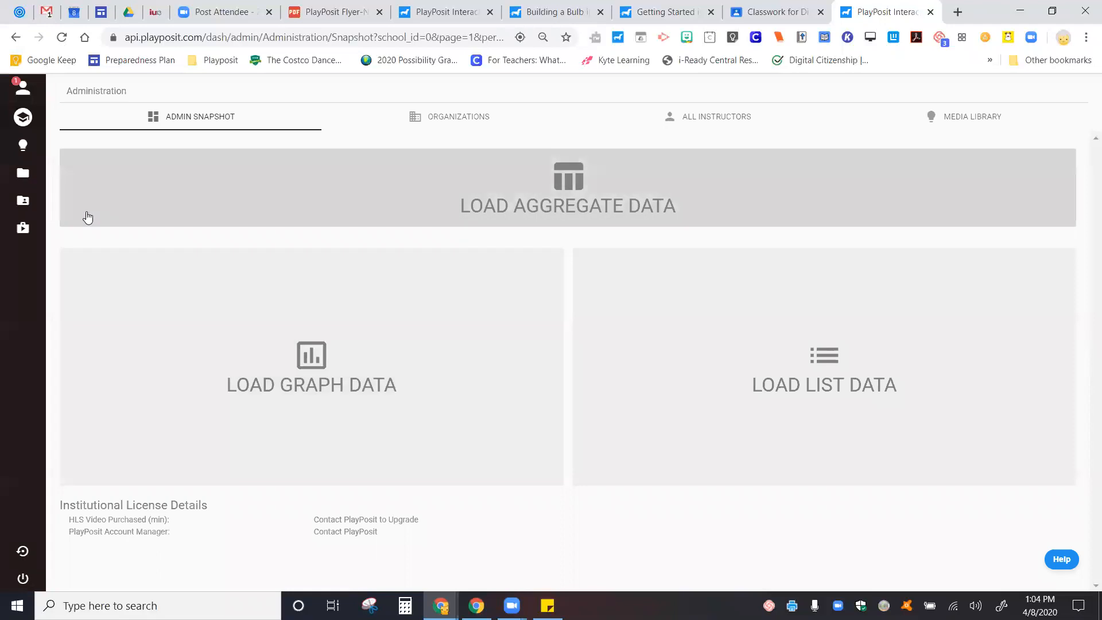
Step: Open My Bulbs and look through the list of existing bulbs
mouse_move(12, 230)
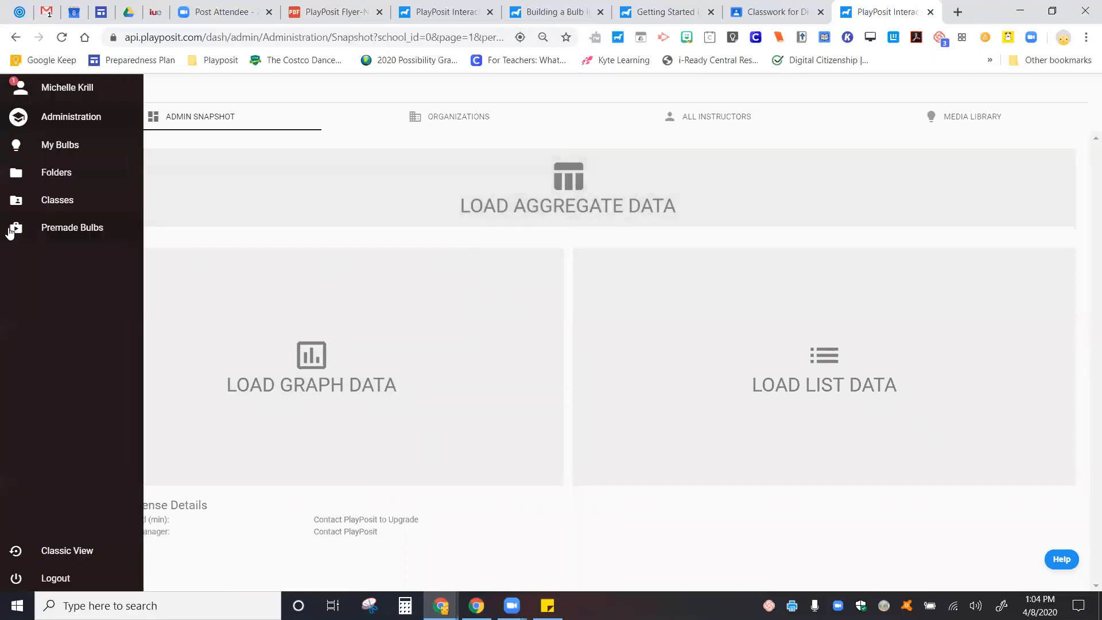
click(61, 146)
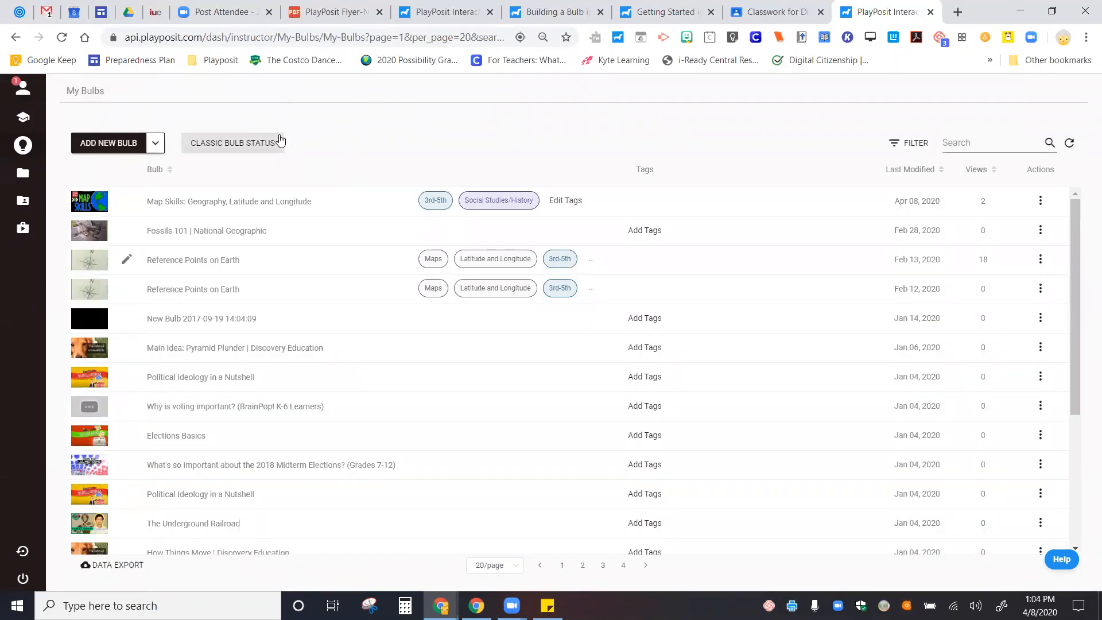
mouse_move(26, 109)
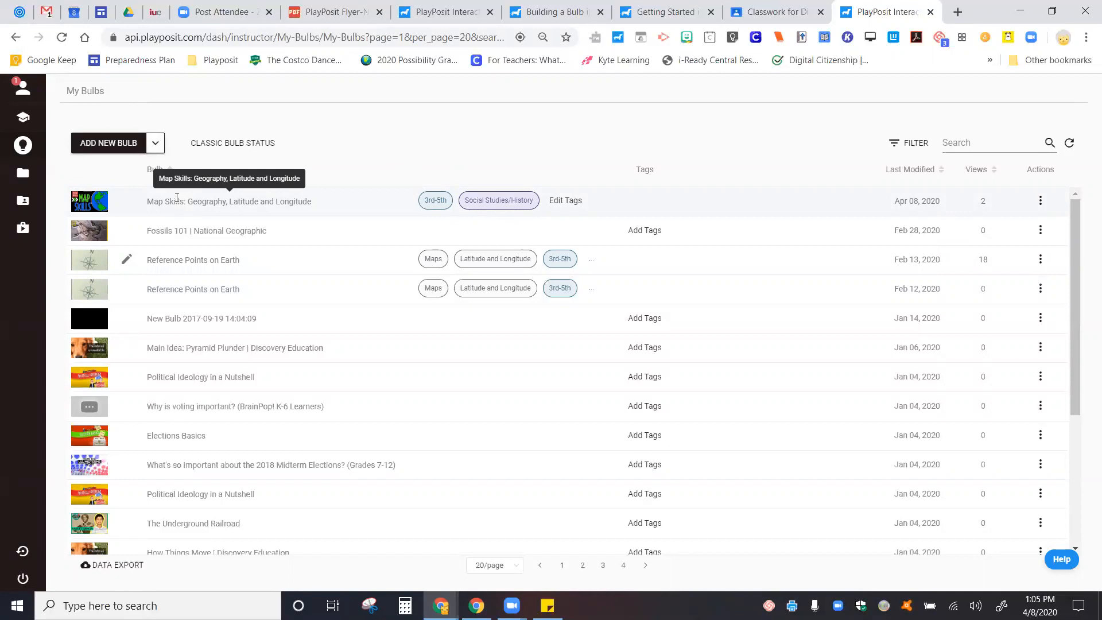
mouse_move(96, 141)
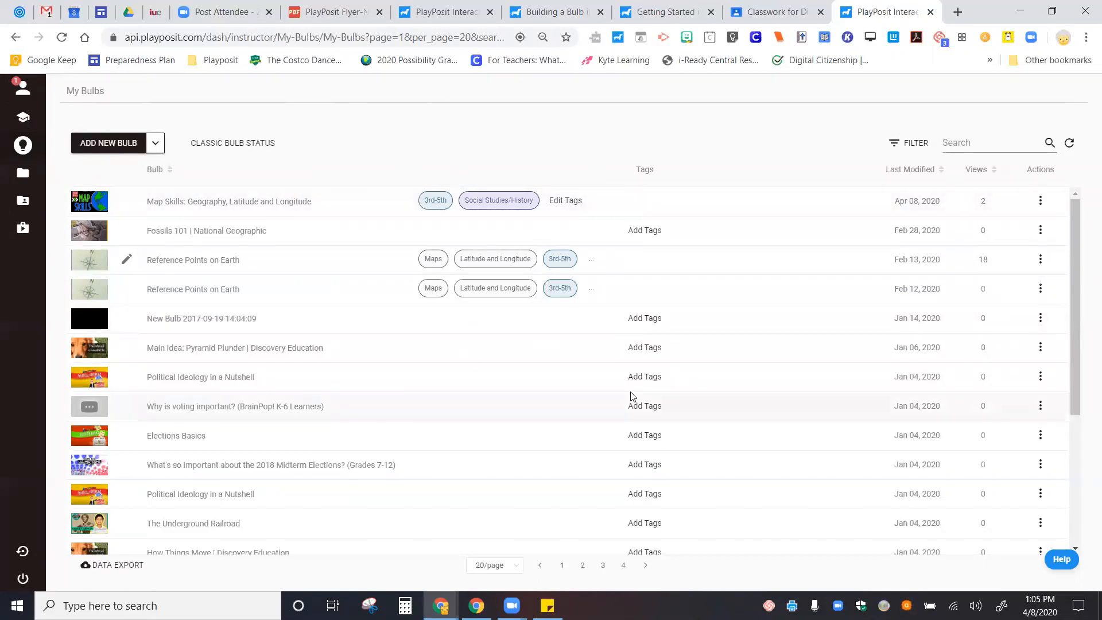
scroll(632, 394, down, 4)
scroll(632, 396, up, 4)
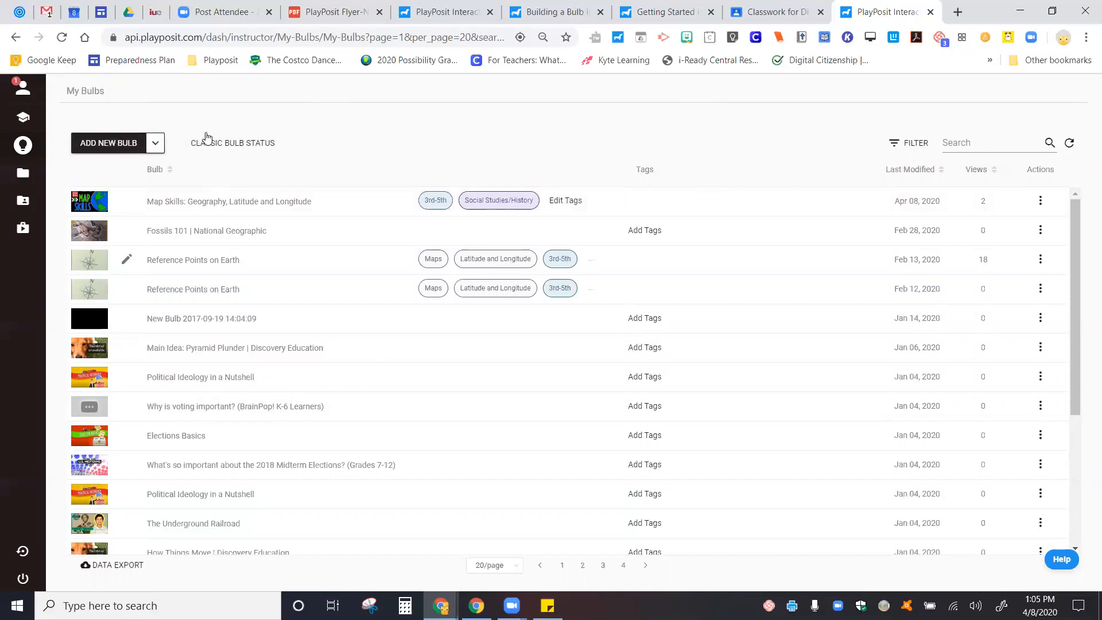
Step: Open the Premade Bulbs from all of PlayPosit and show the actions available for the first bulb
mouse_move(18, 118)
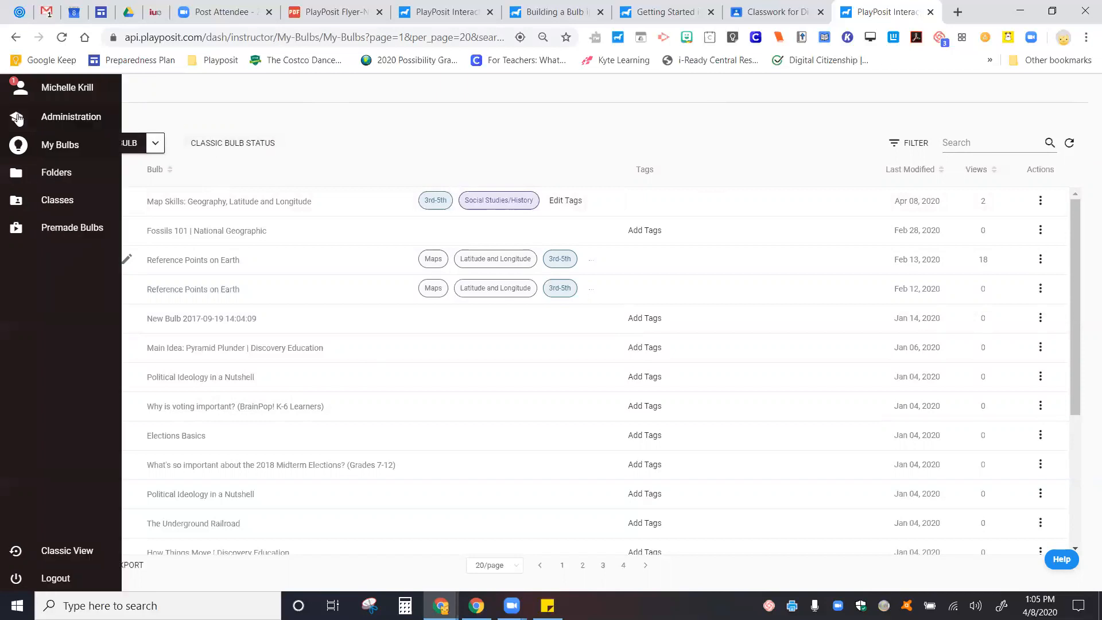
click(68, 229)
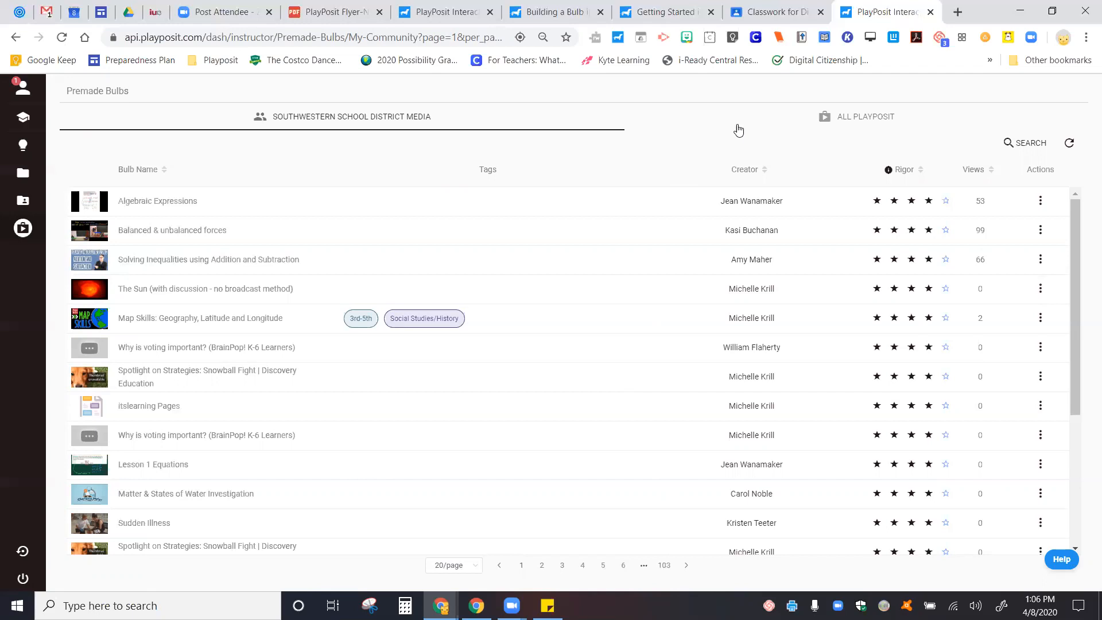
click(873, 120)
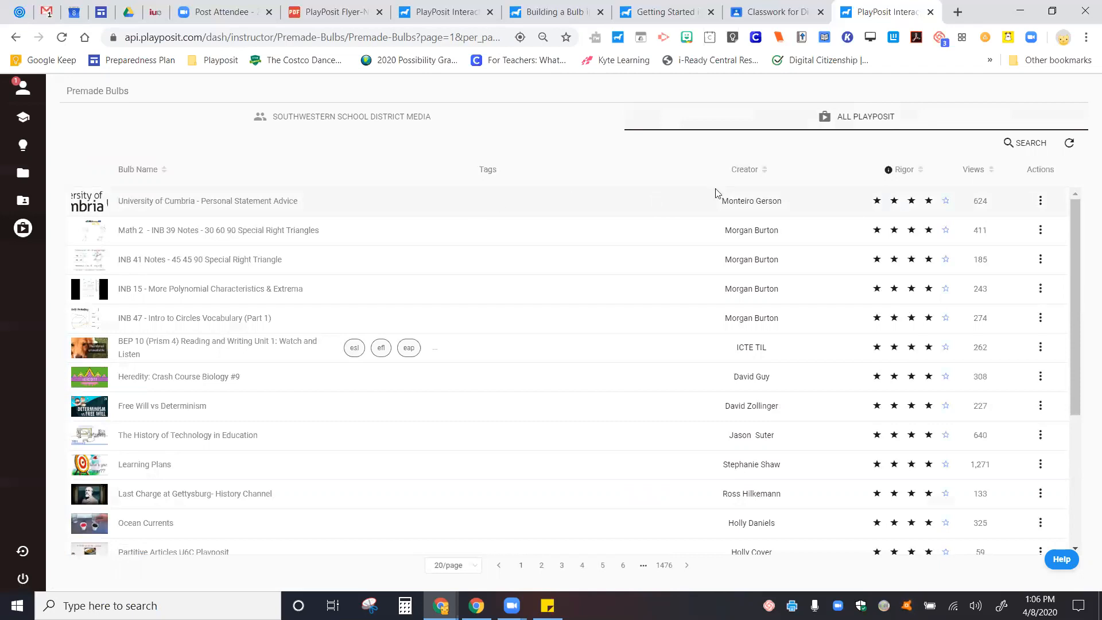
click(1037, 206)
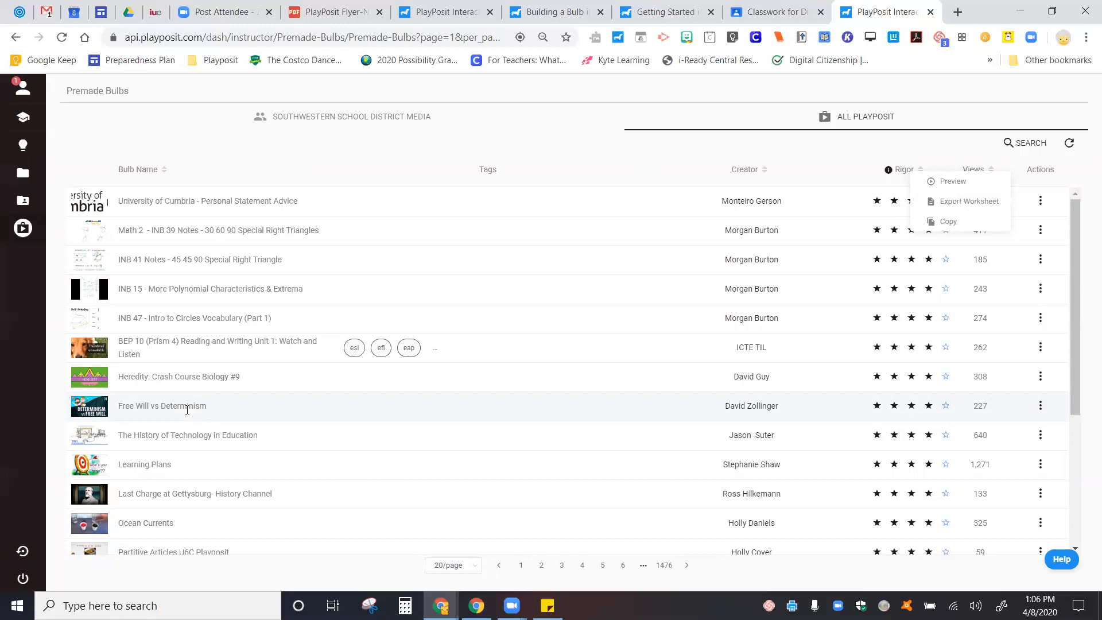
Step: Filter the premade bulbs by the keyword "voting" and the target audience 6th-8th
click(1026, 141)
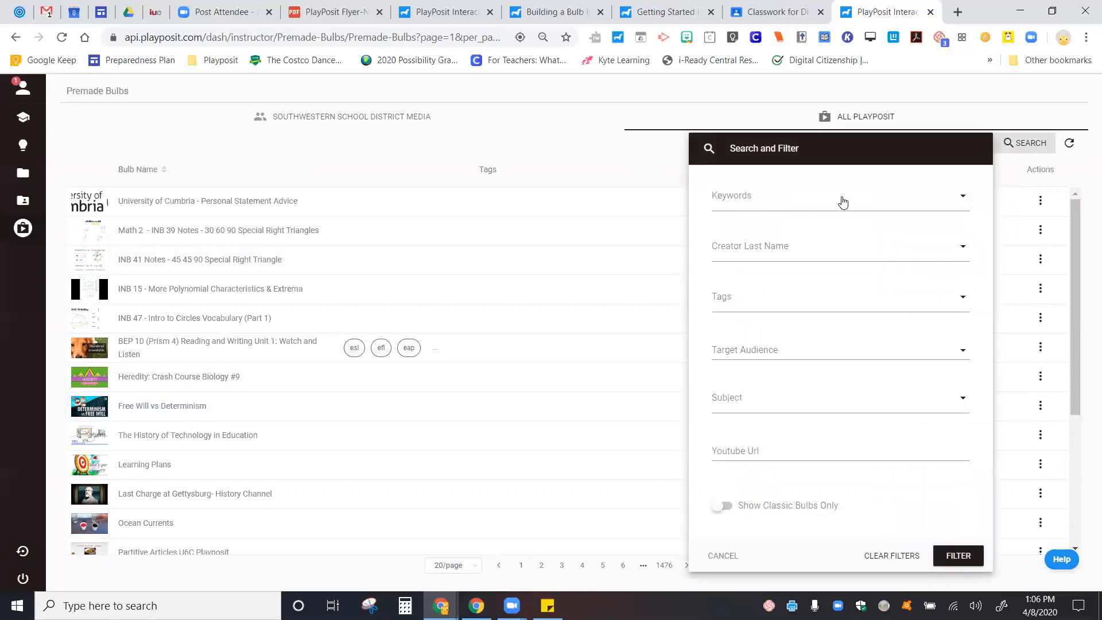
click(843, 200)
text(voting)
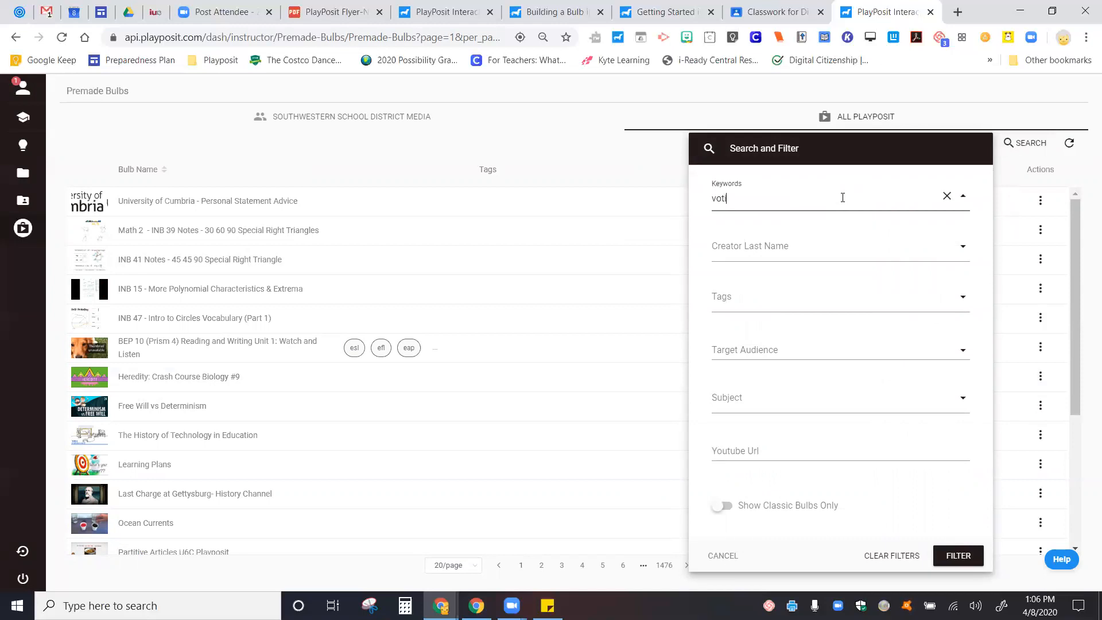
click(751, 352)
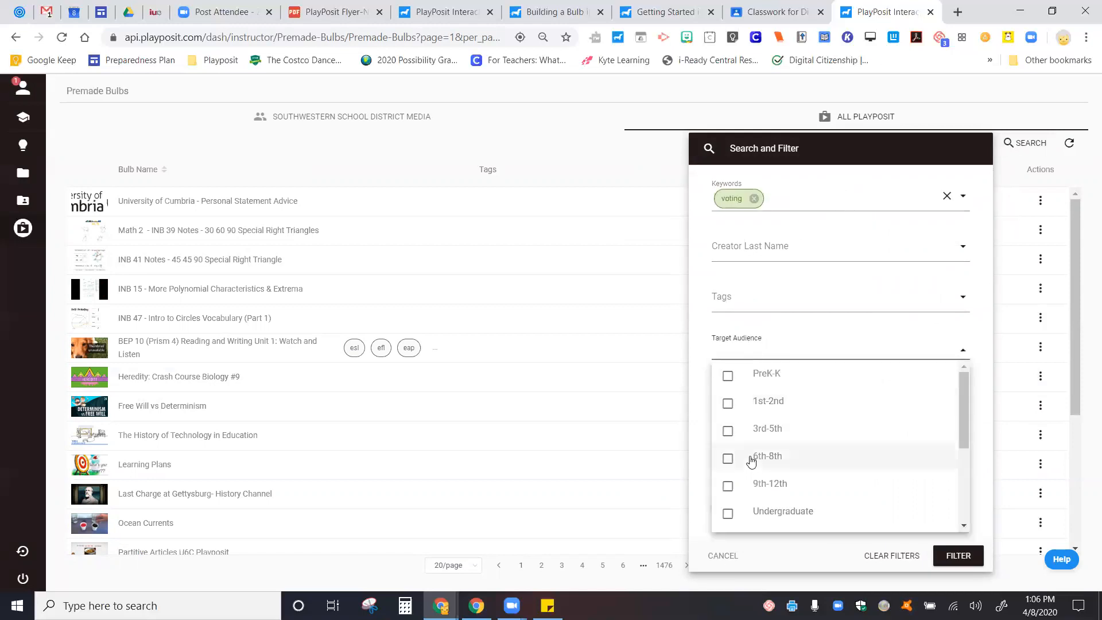
click(749, 457)
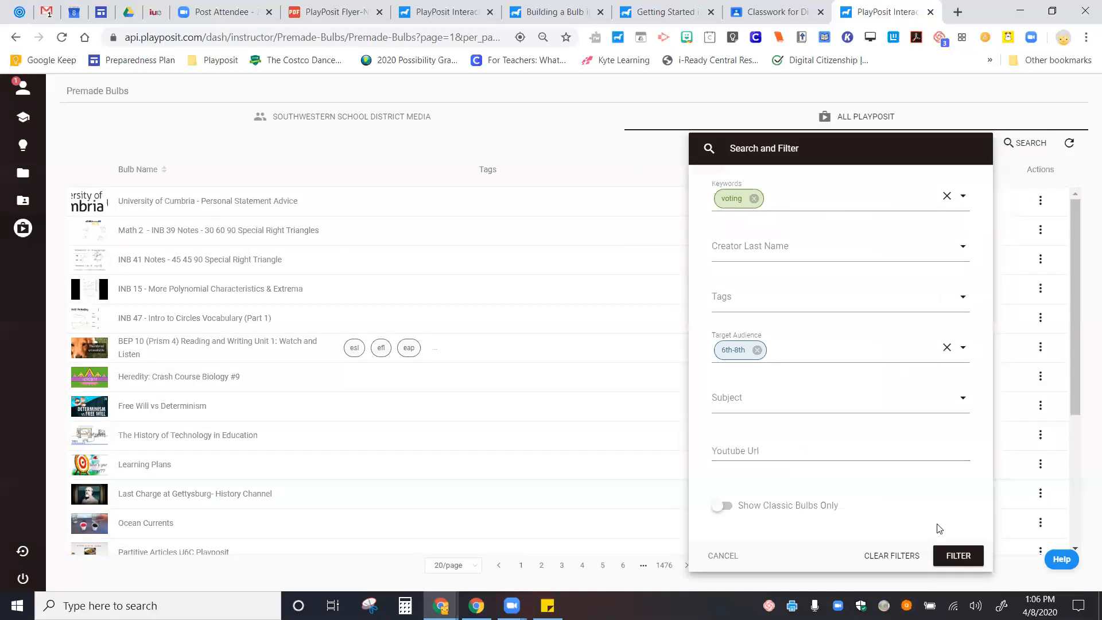
click(952, 558)
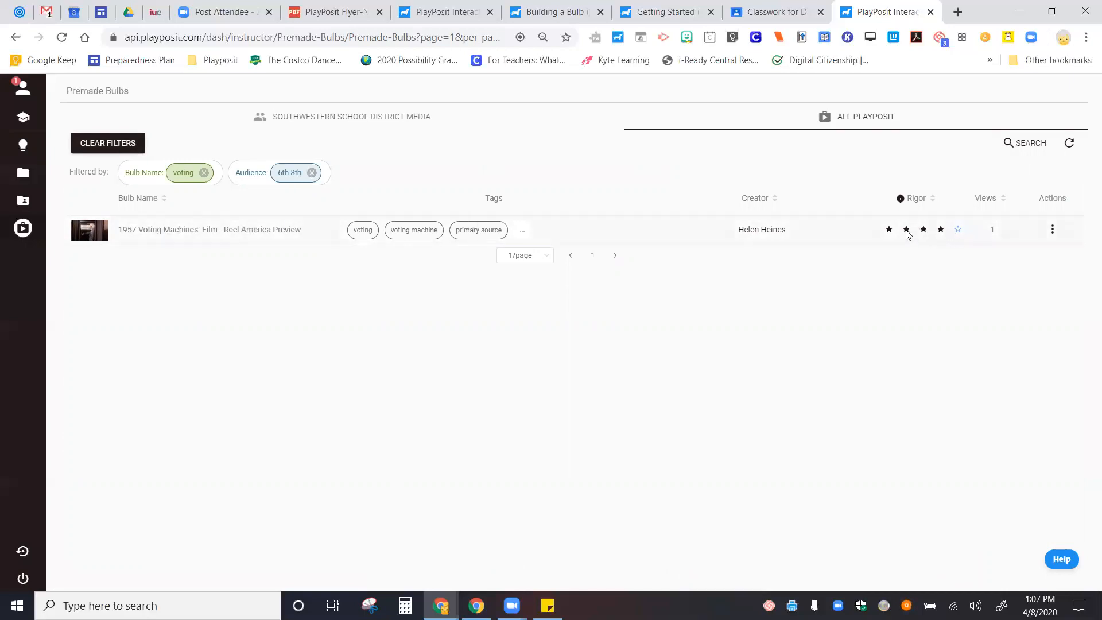
Step: Copy the bulb "1957 Voting Machines Film - Reel America Preview" for editing and enter the designer
mouse_move(901, 200)
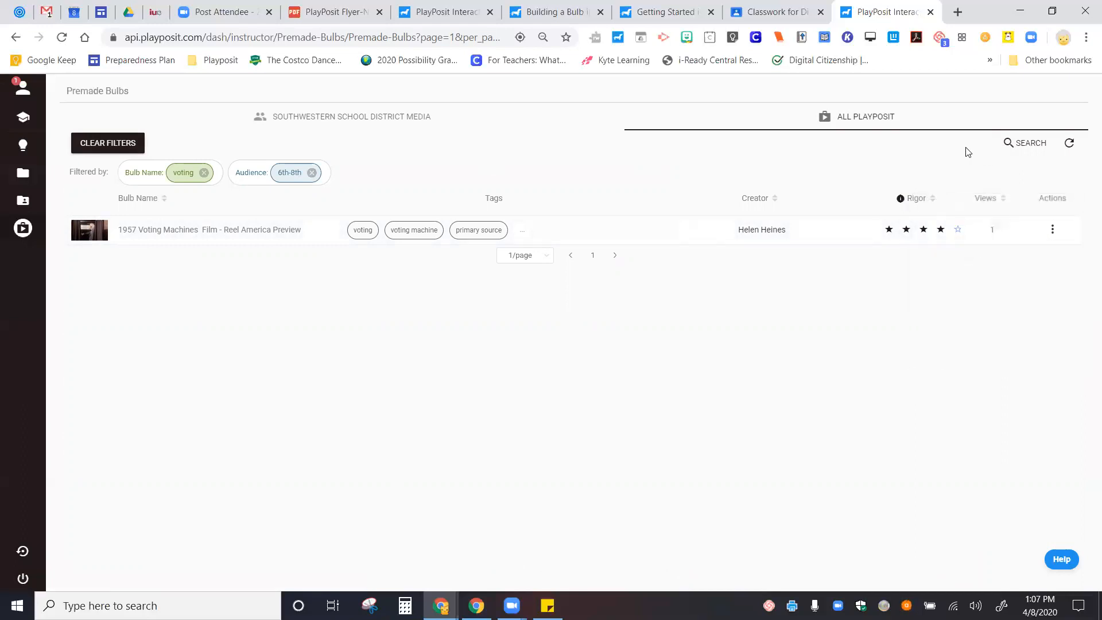
mouse_move(1049, 229)
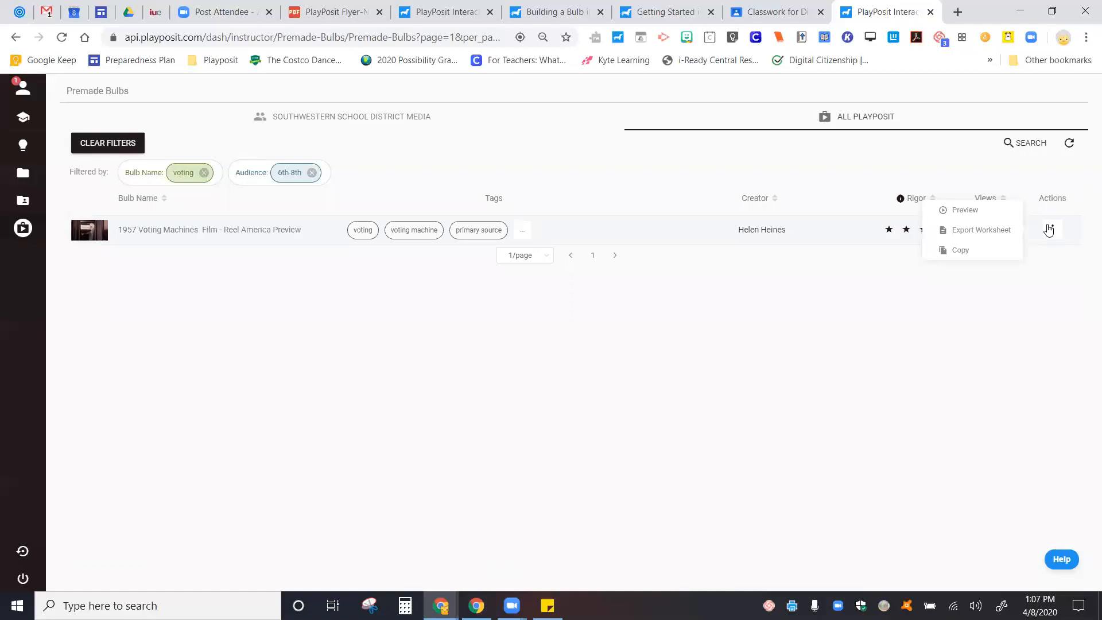
click(953, 251)
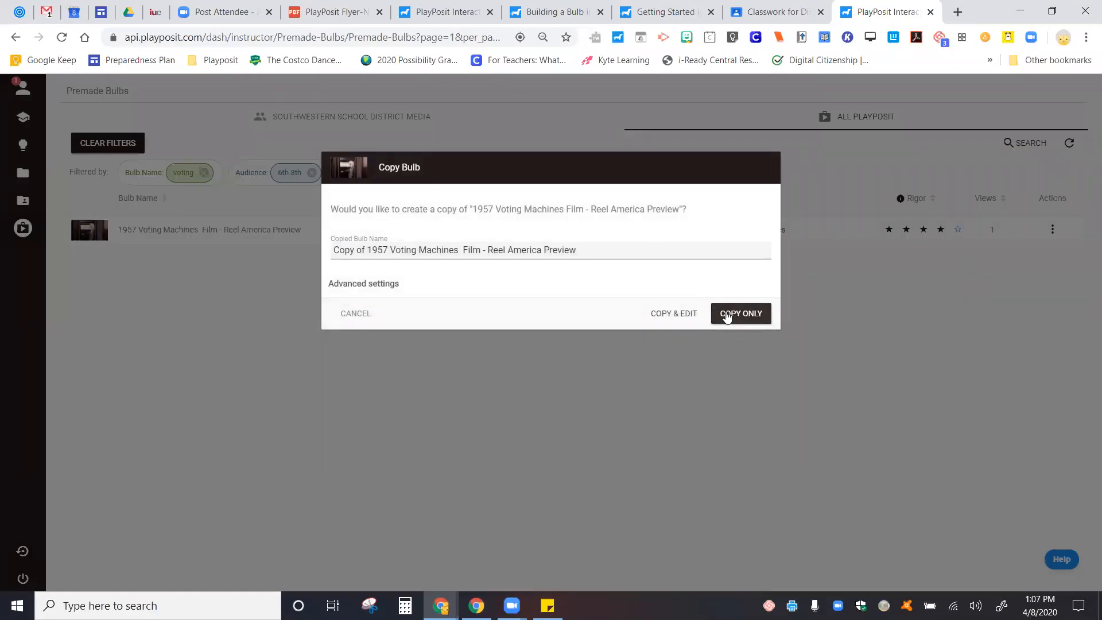
click(670, 318)
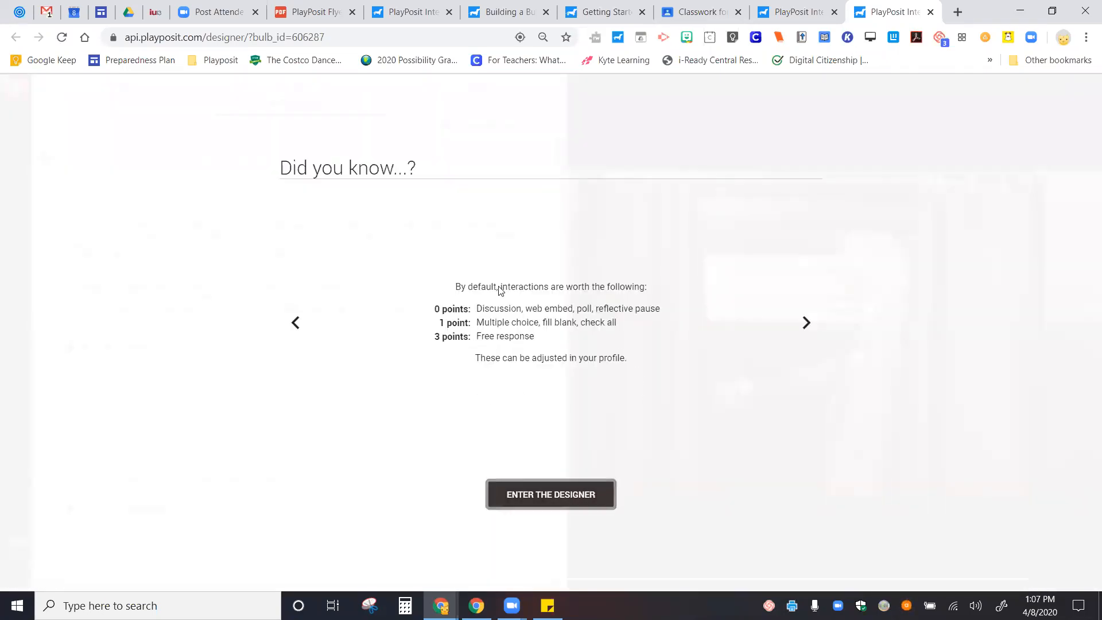
click(547, 499)
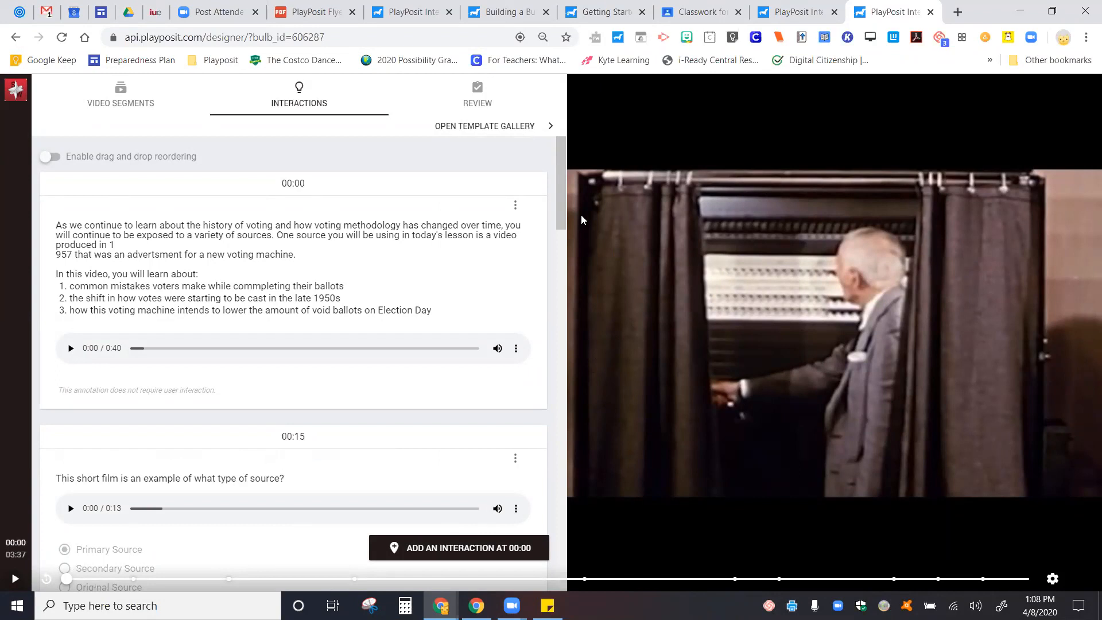
Step: Look through the copied bulb's existing interactions and their questions
drag(561, 198, 554, 100)
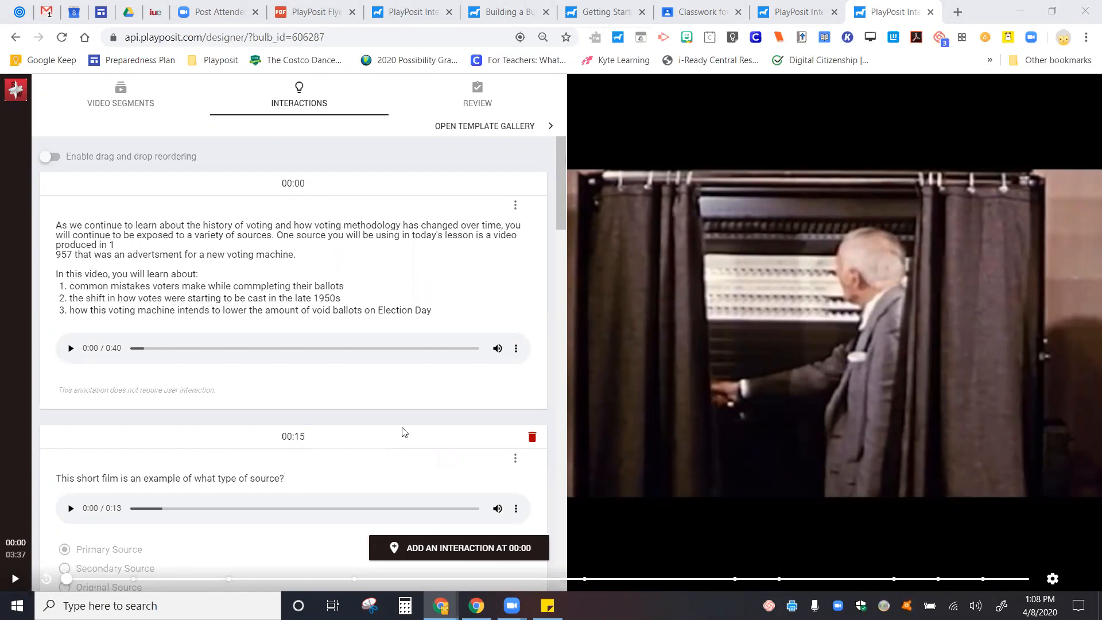
scroll(404, 431, down, 10)
scroll(404, 431, down, 4)
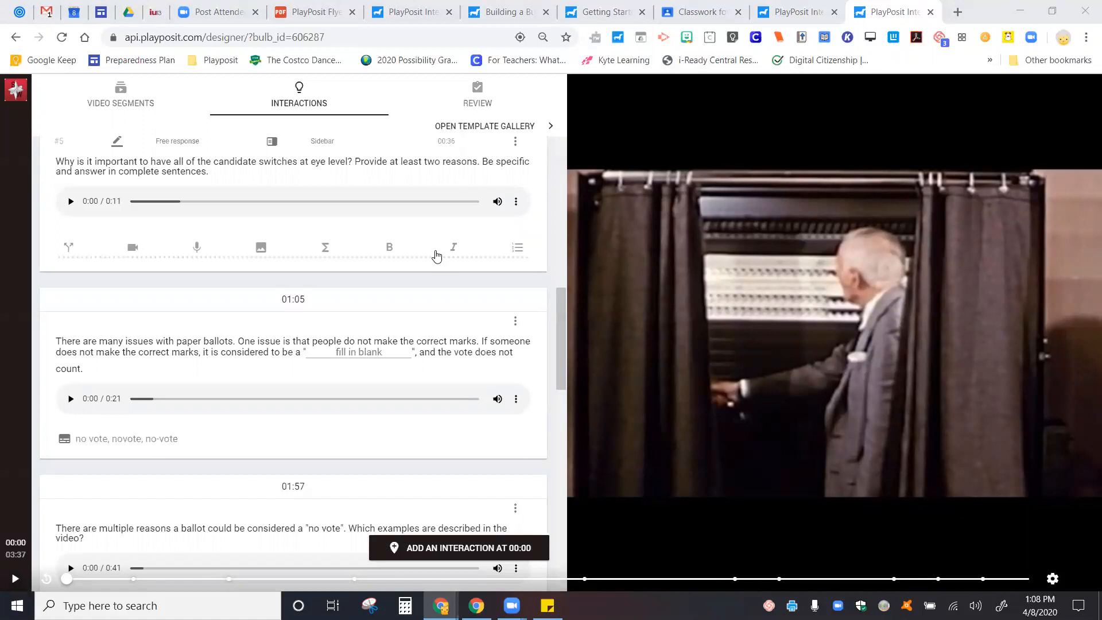
scroll(436, 255, up, 10)
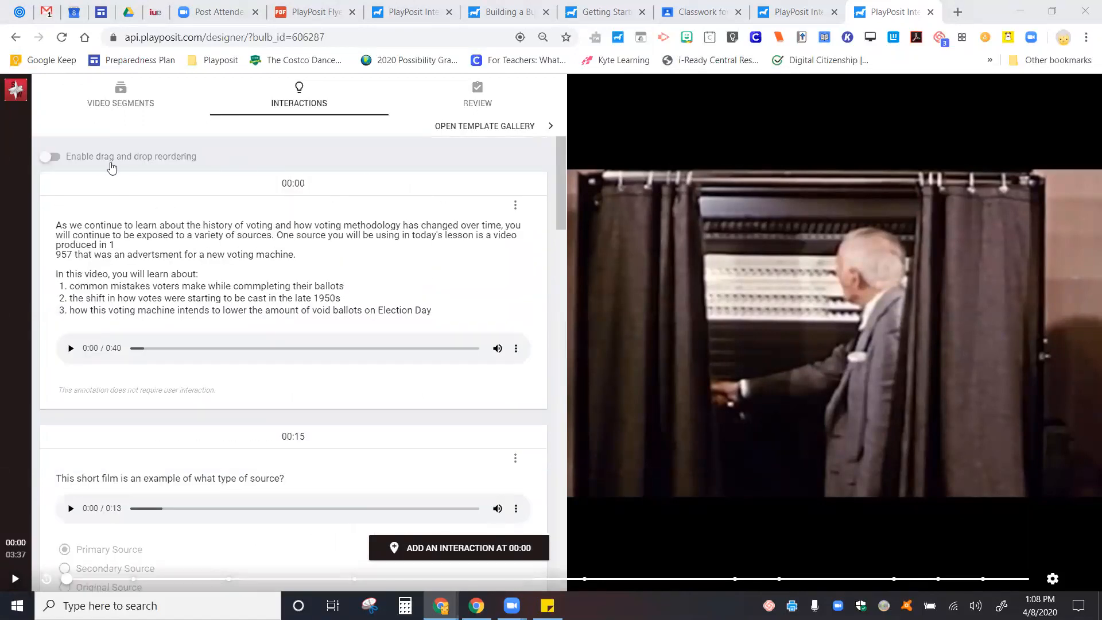
Step: Open the template gallery and examine the available interaction templates
click(469, 132)
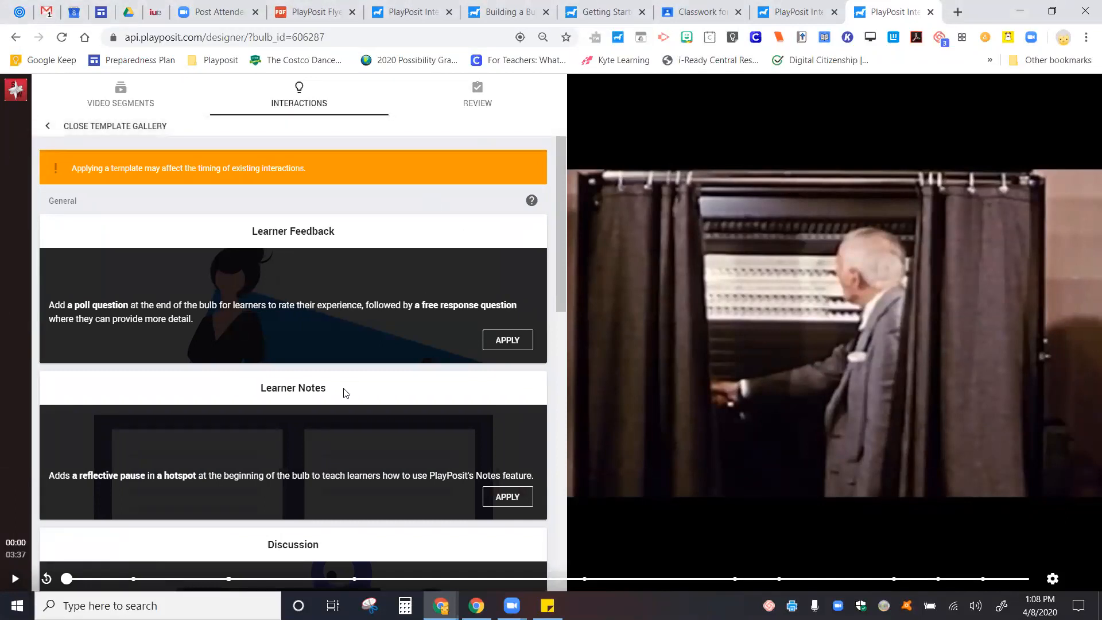
scroll(343, 390, down, 2)
scroll(345, 393, down, 1)
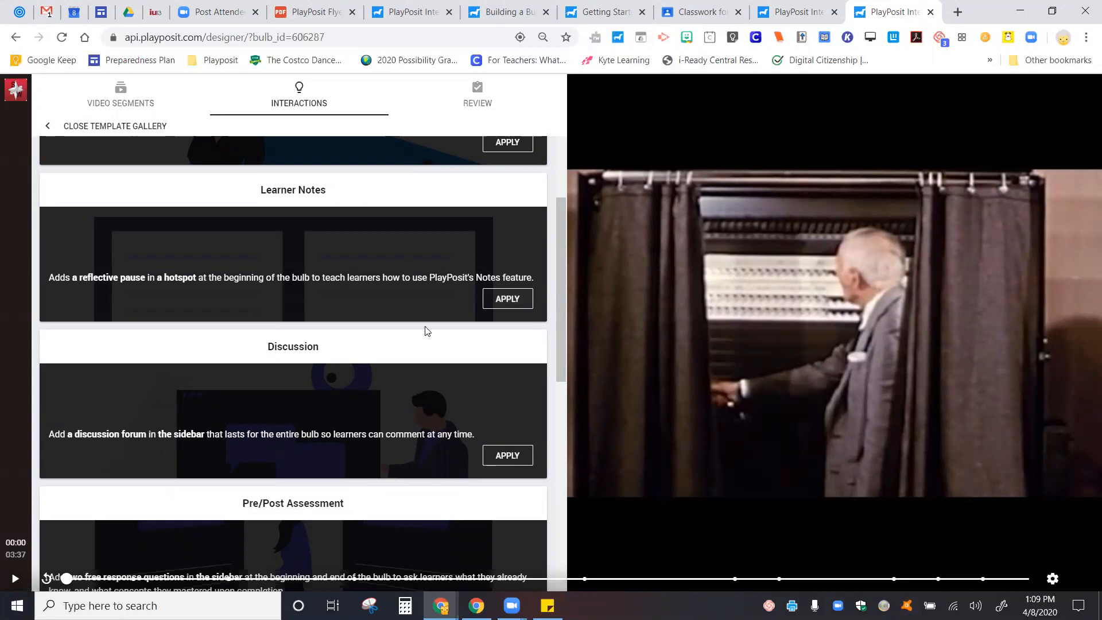
scroll(424, 331, up, 3)
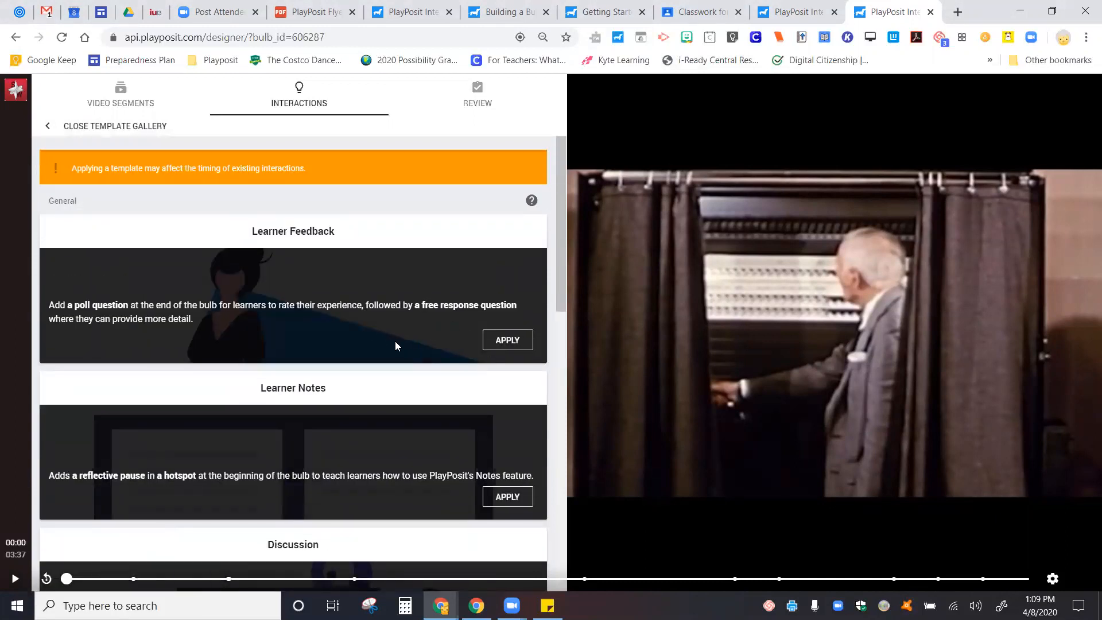
scroll(419, 341, down, 7)
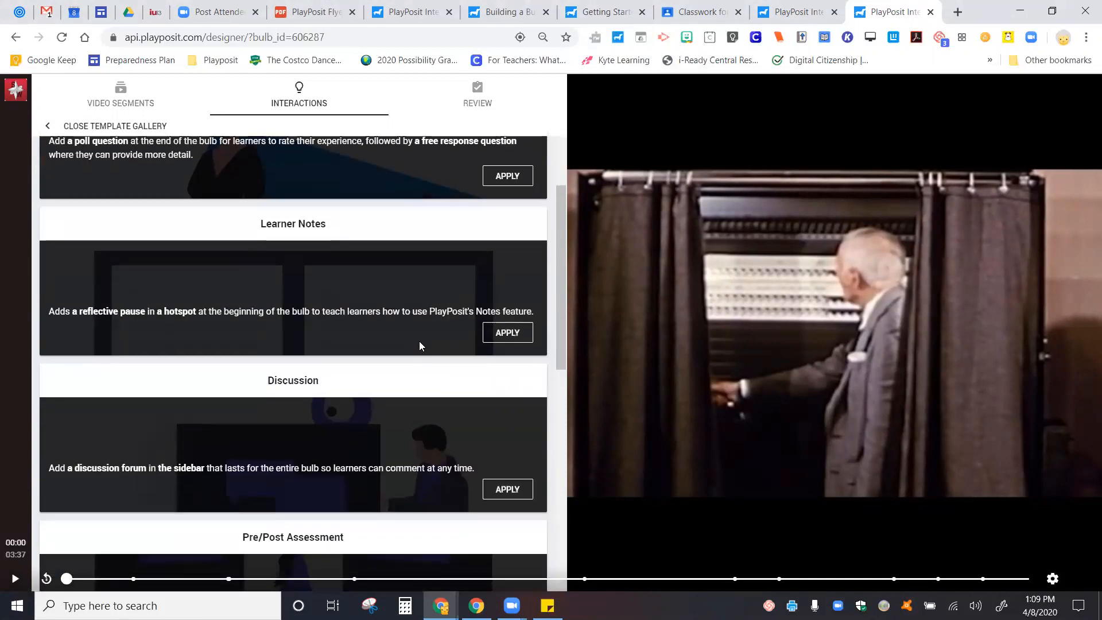
scroll(419, 341, down, 4)
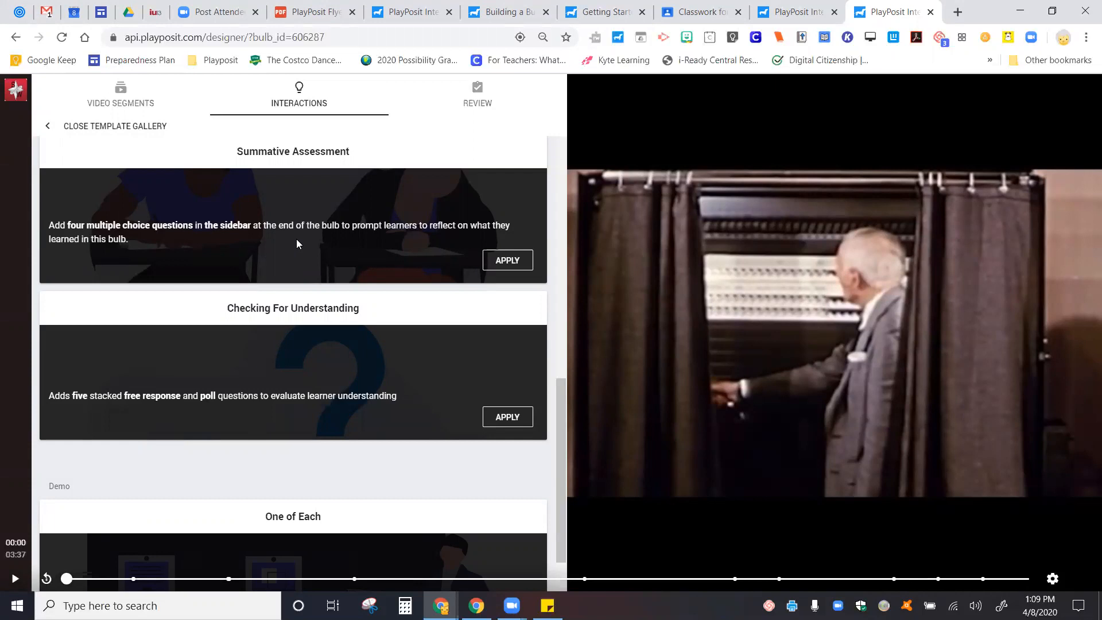
scroll(296, 244, up, 11)
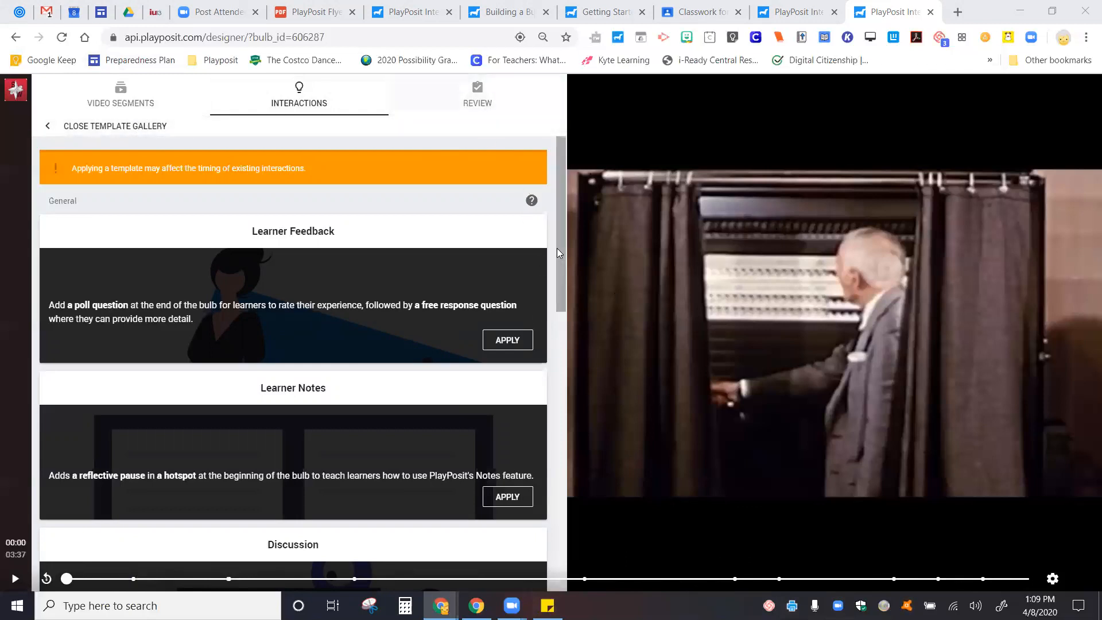
drag(552, 208, 558, 144)
click(561, 97)
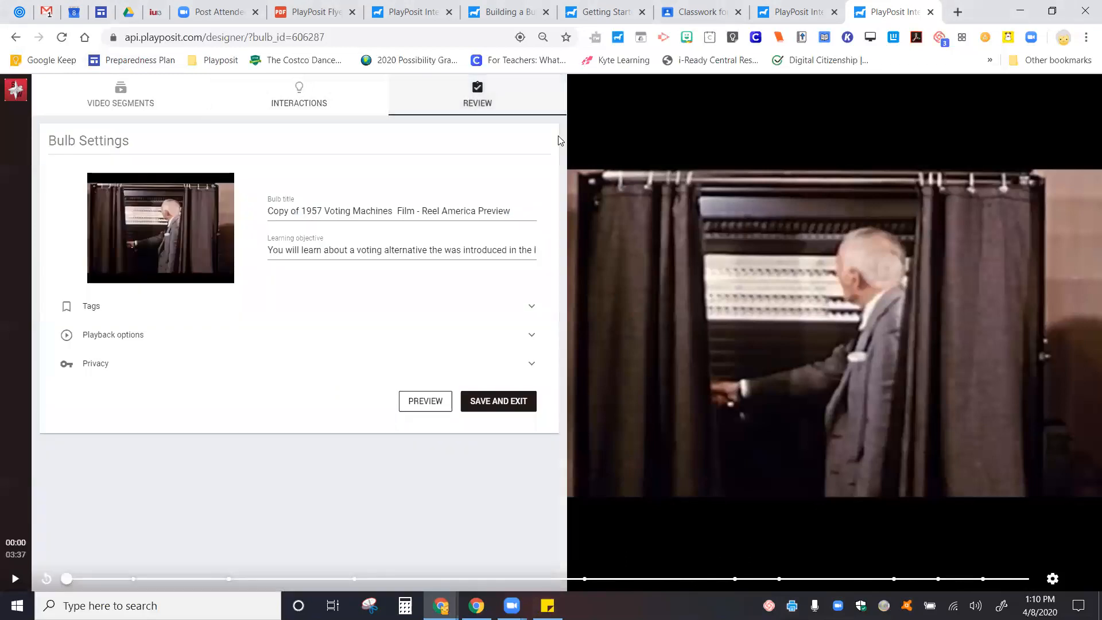
Step: Return to the video segments and add an interaction at 00:27 in the video
click(126, 86)
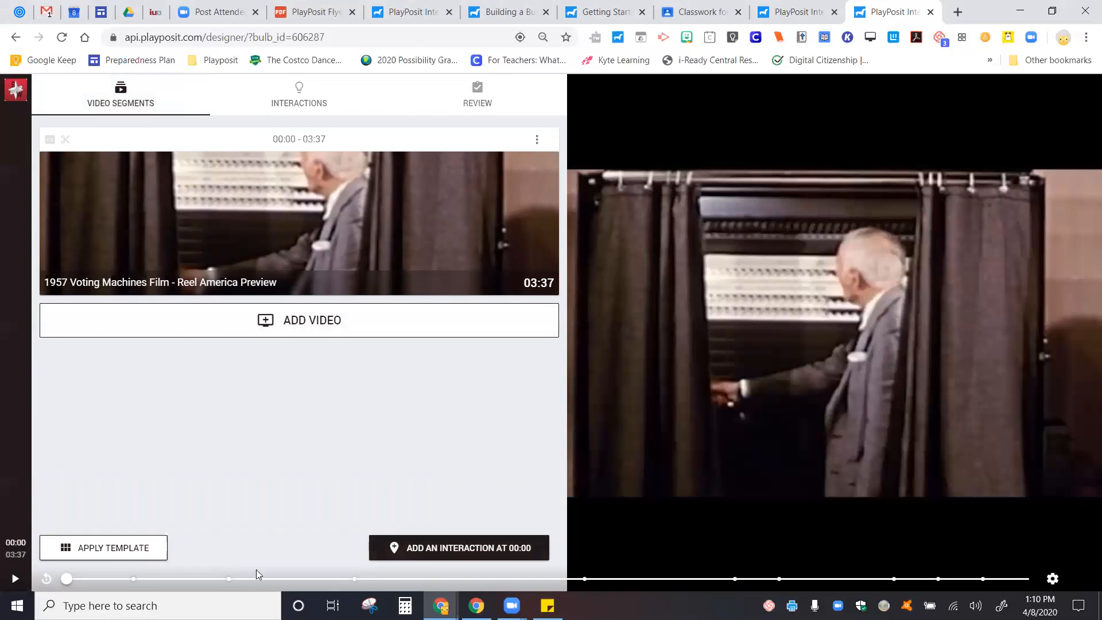
click(188, 579)
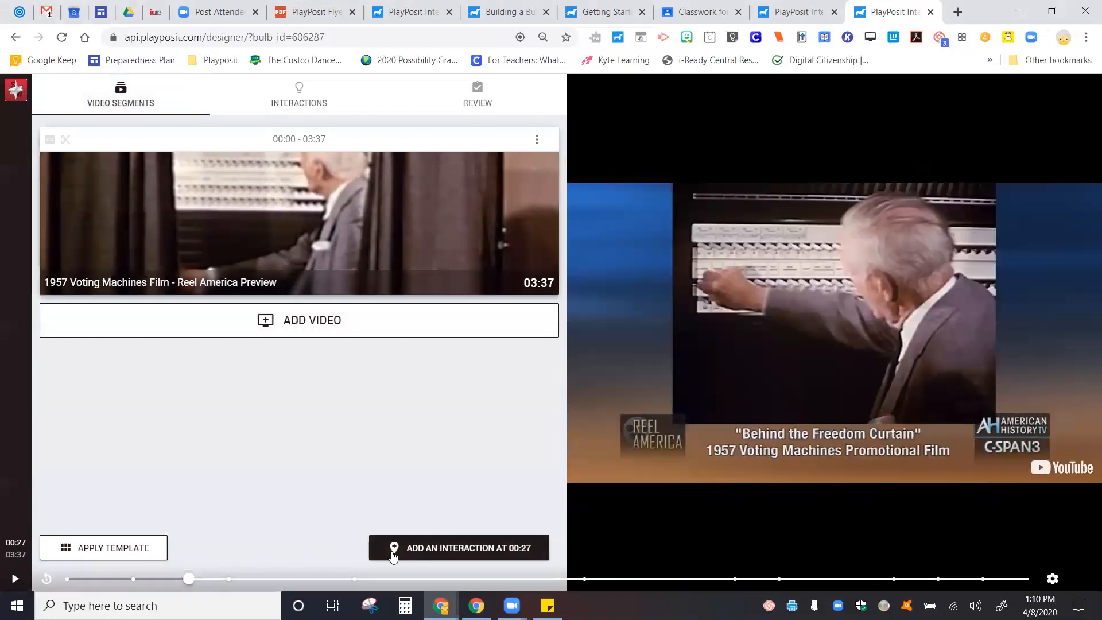
click(466, 553)
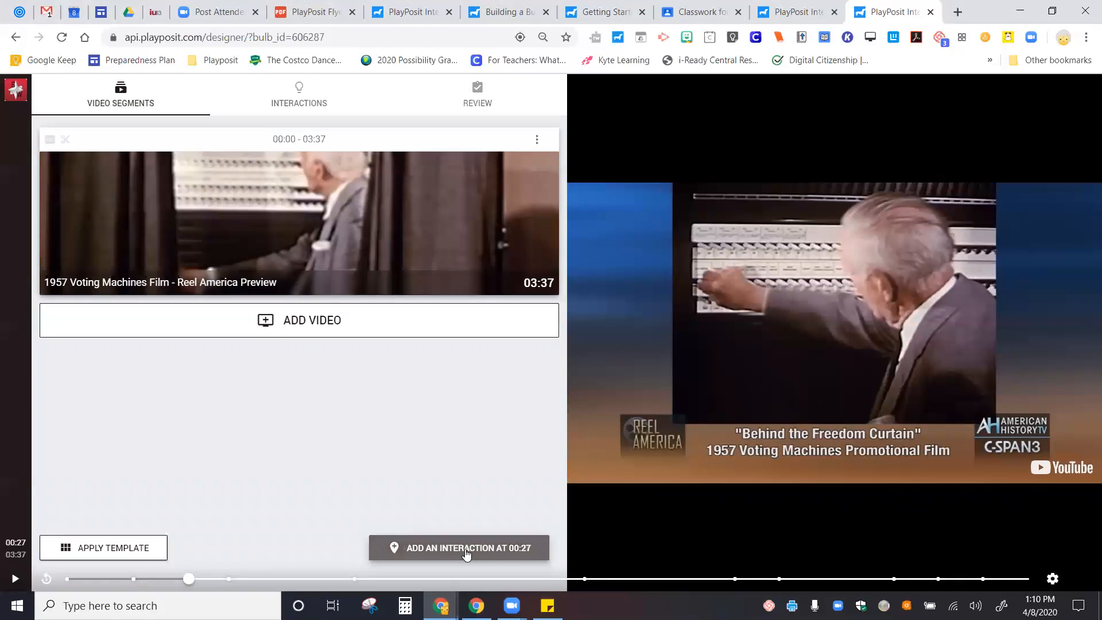
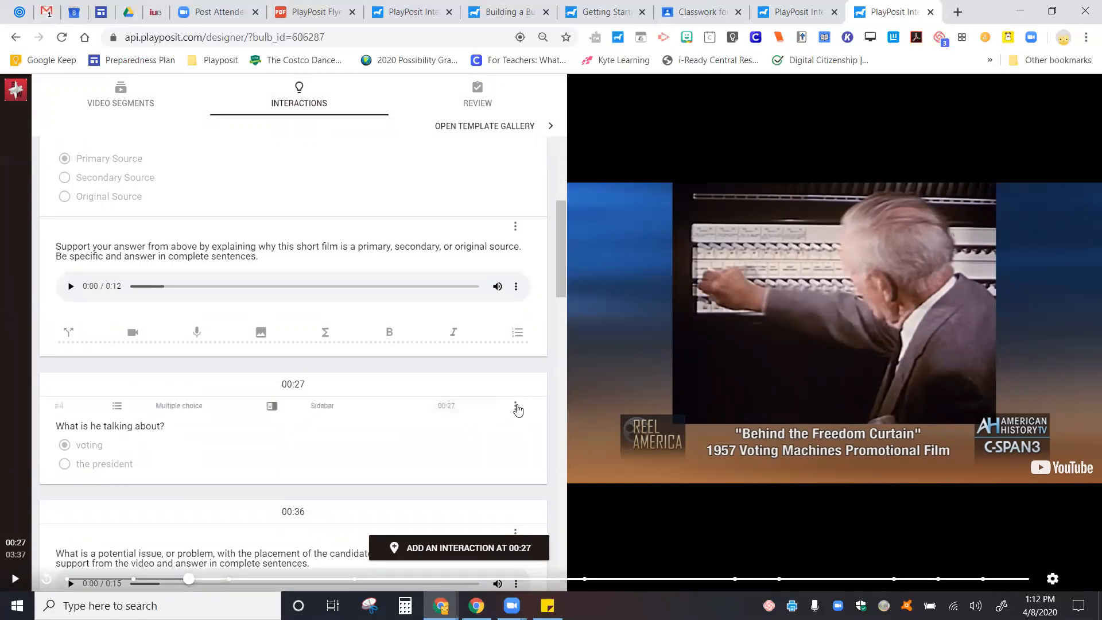
Step: Edit the "What is he talking about?" interaction, check its placement, and set its timing to 00:57
click(516, 407)
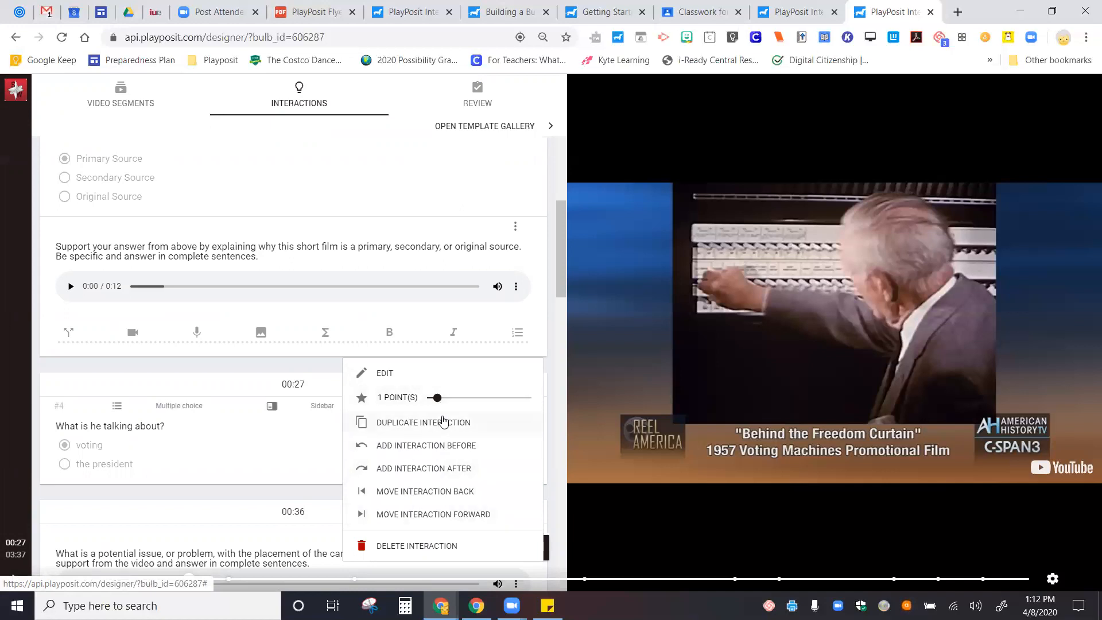
click(325, 369)
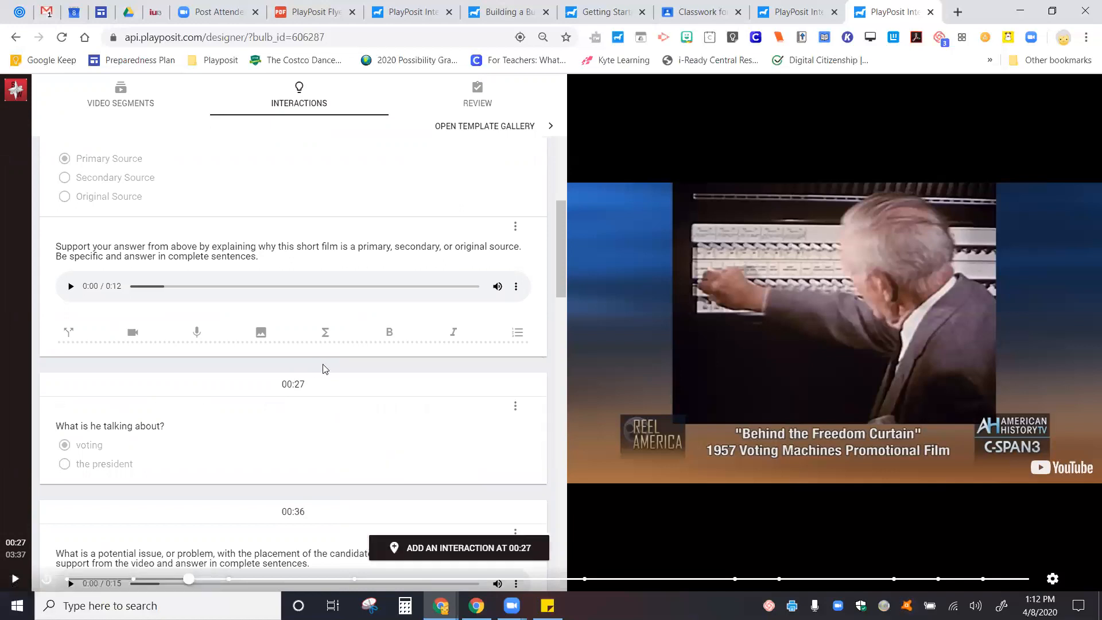
click(515, 406)
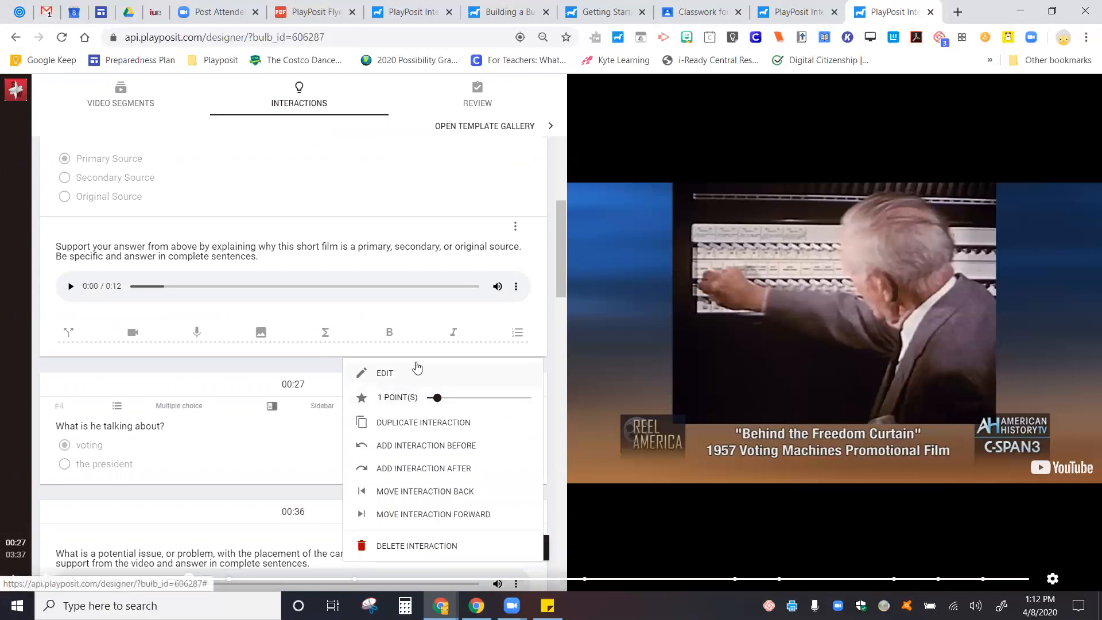
click(384, 371)
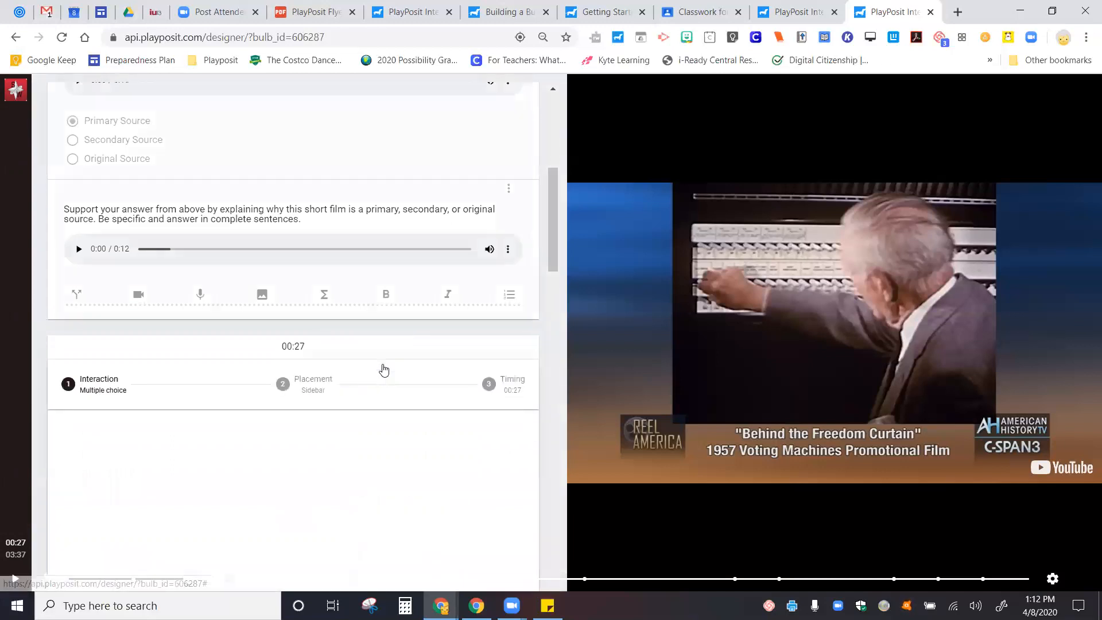
scroll(299, 451, down, 2)
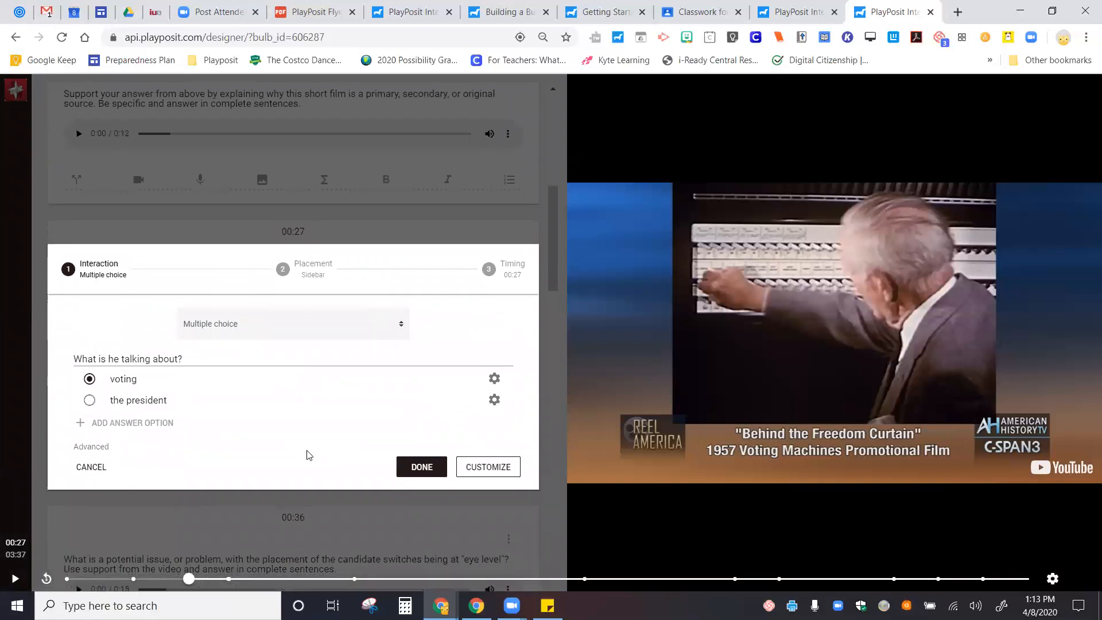
click(302, 281)
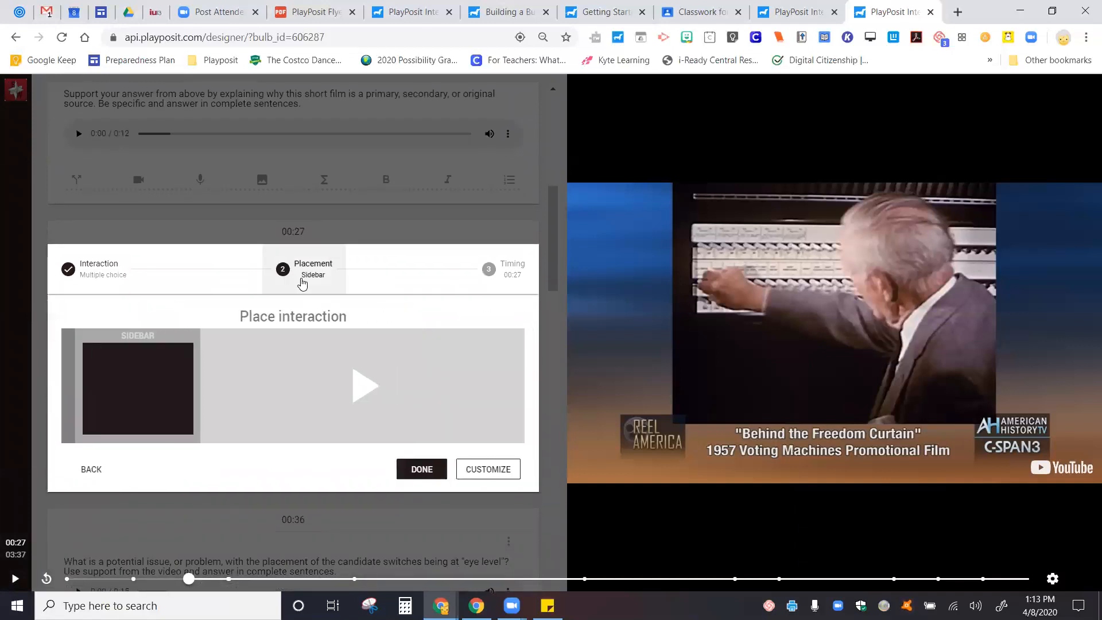
click(504, 278)
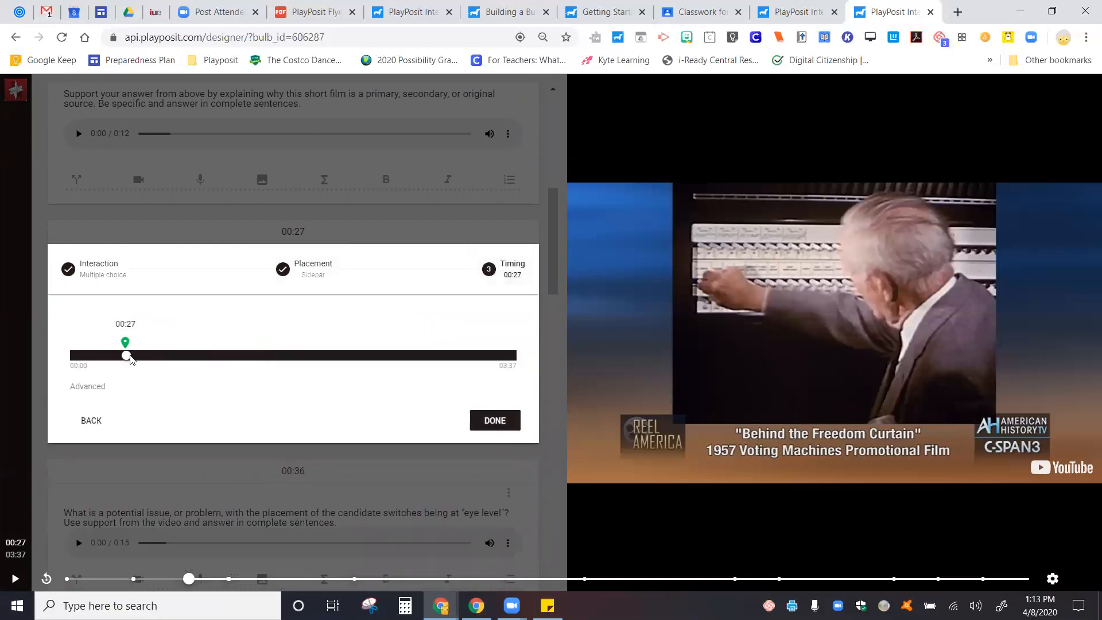
drag(128, 357, 189, 358)
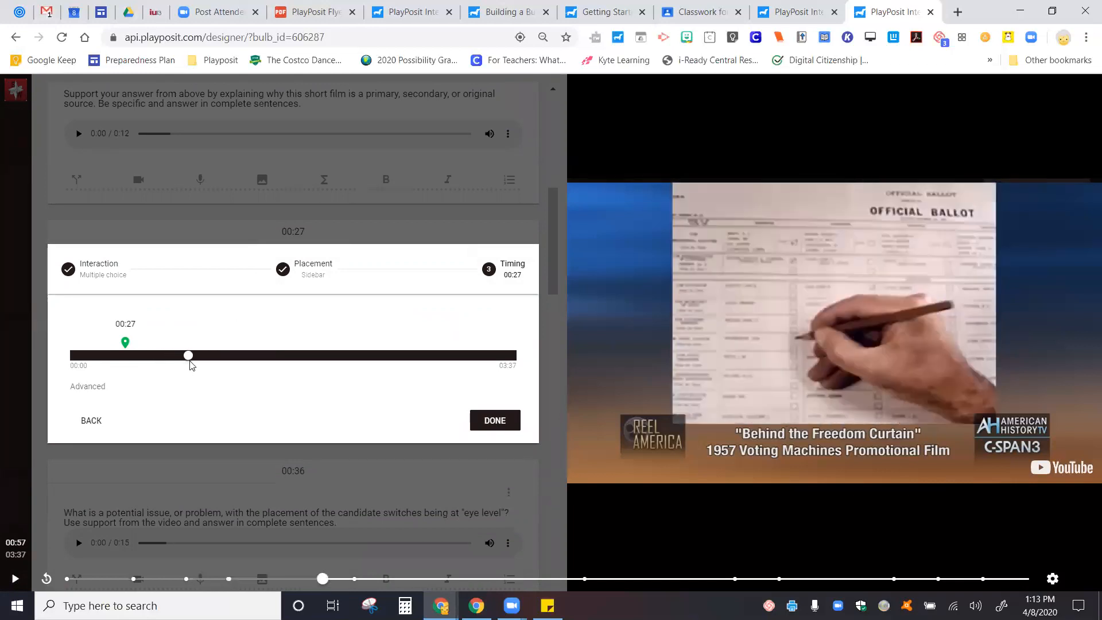
drag(125, 342, 188, 339)
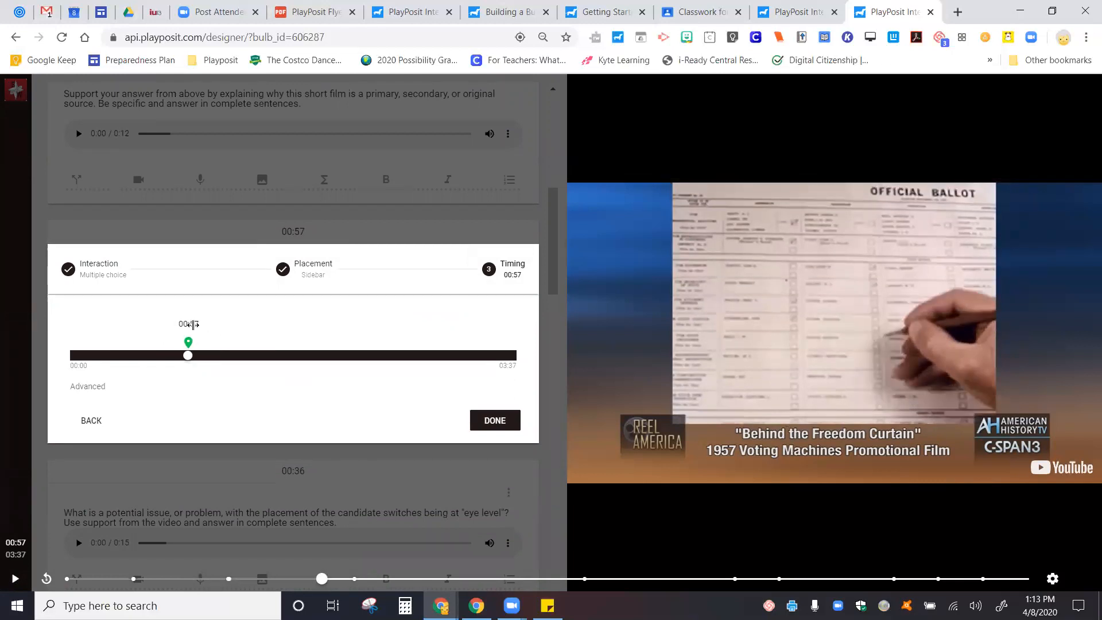
click(495, 420)
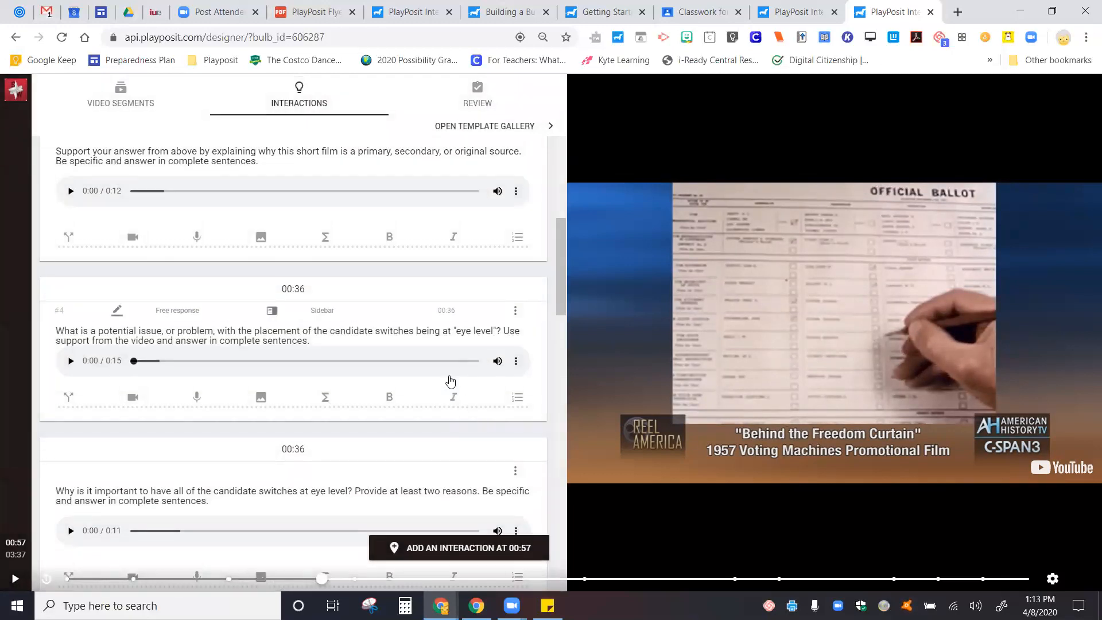
Step: Delete the "What is he talking about?" interaction from the bulb
scroll(451, 382, down, 4)
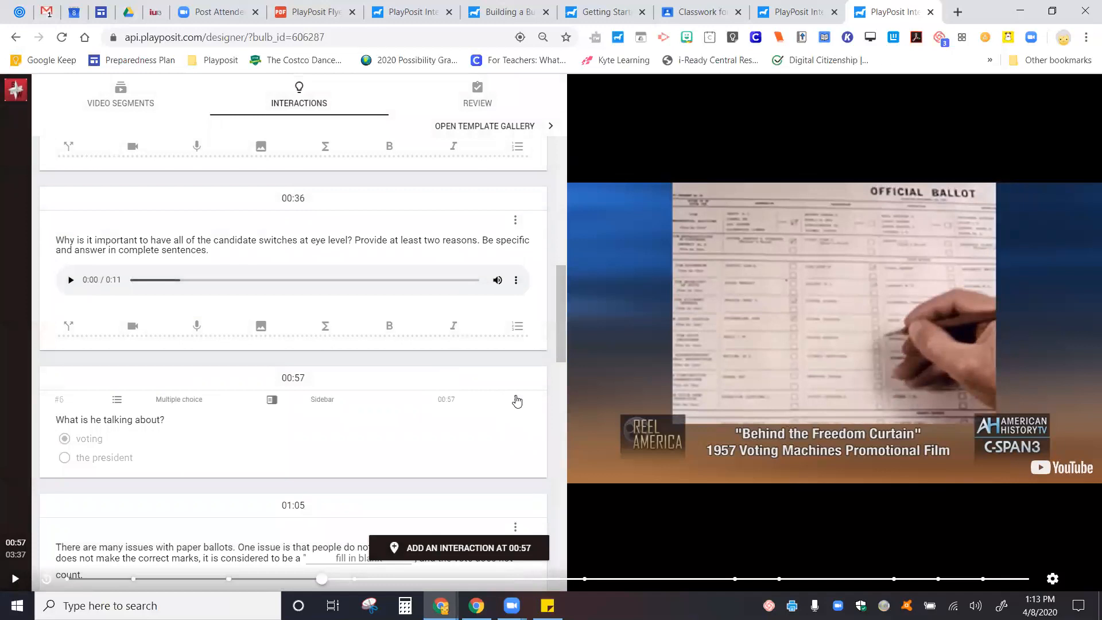
click(516, 400)
click(396, 546)
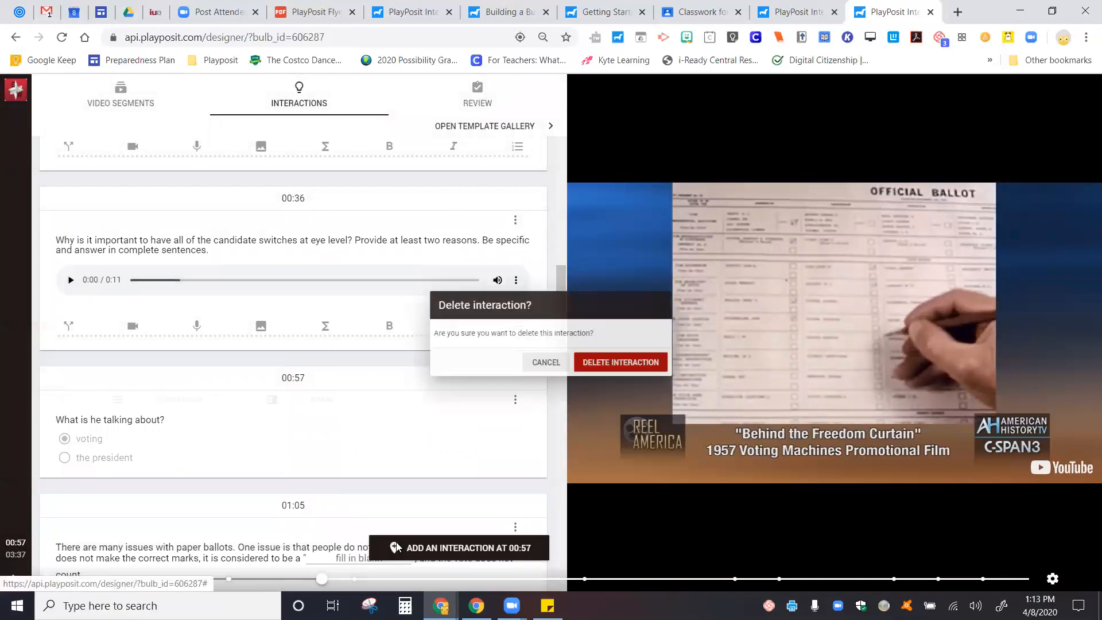
click(620, 363)
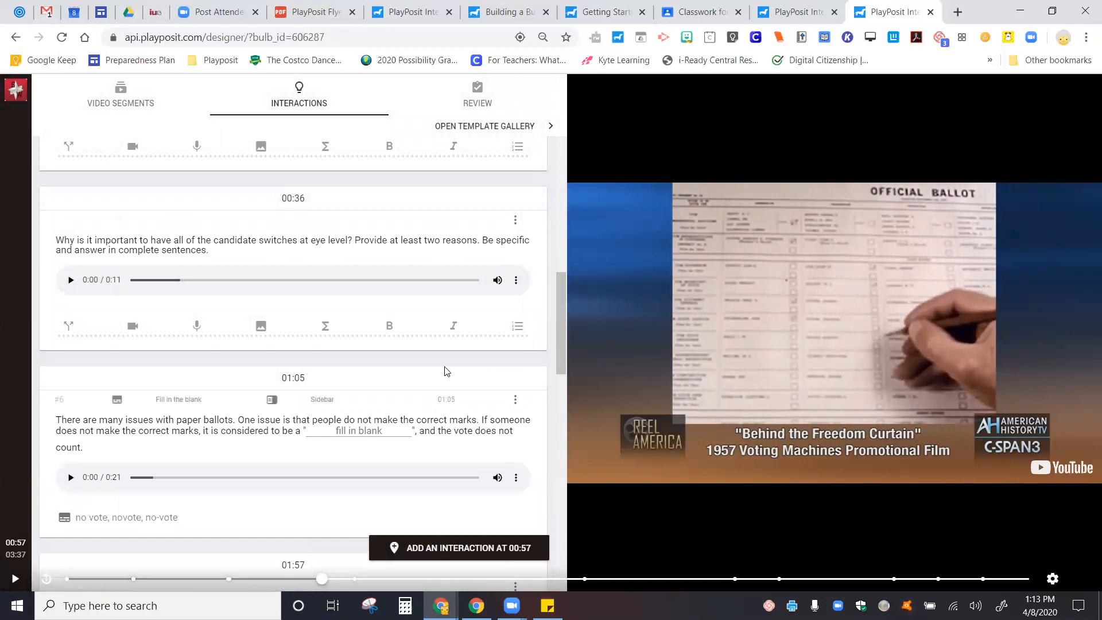
Step: Remove "Copy of" from the bulb title in the bulb's review settings
scroll(449, 337, down, 10)
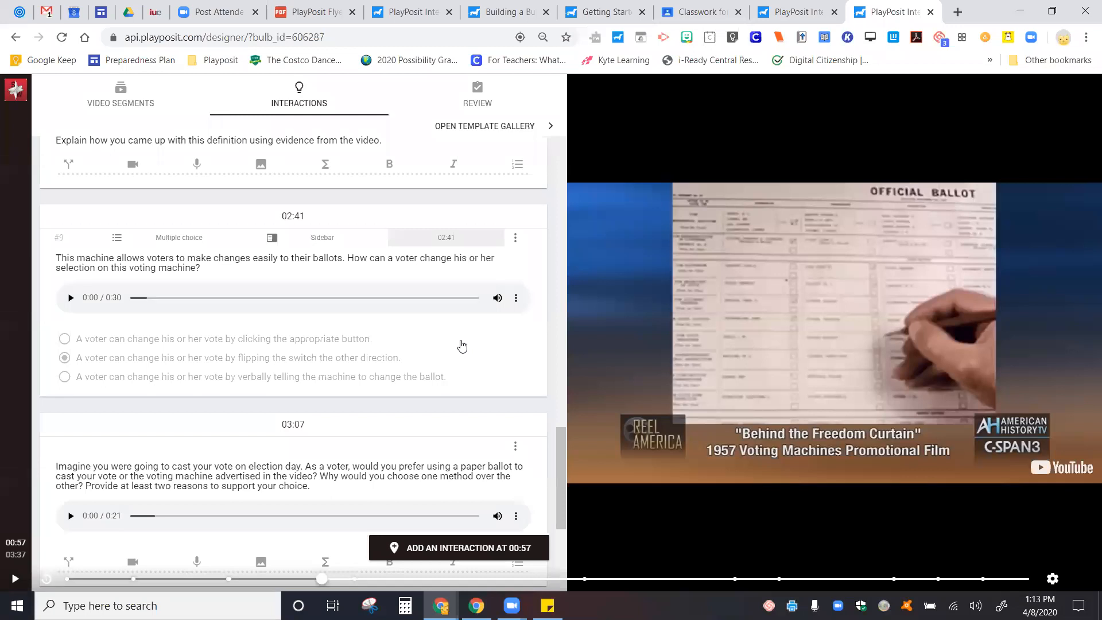
scroll(462, 345, down, 3)
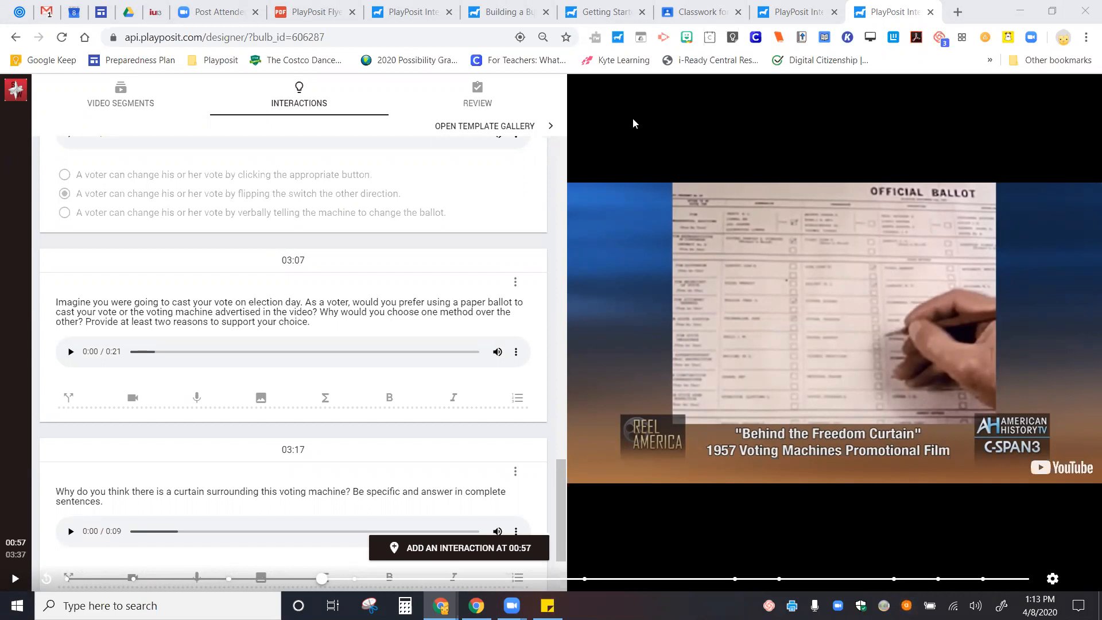
click(174, 110)
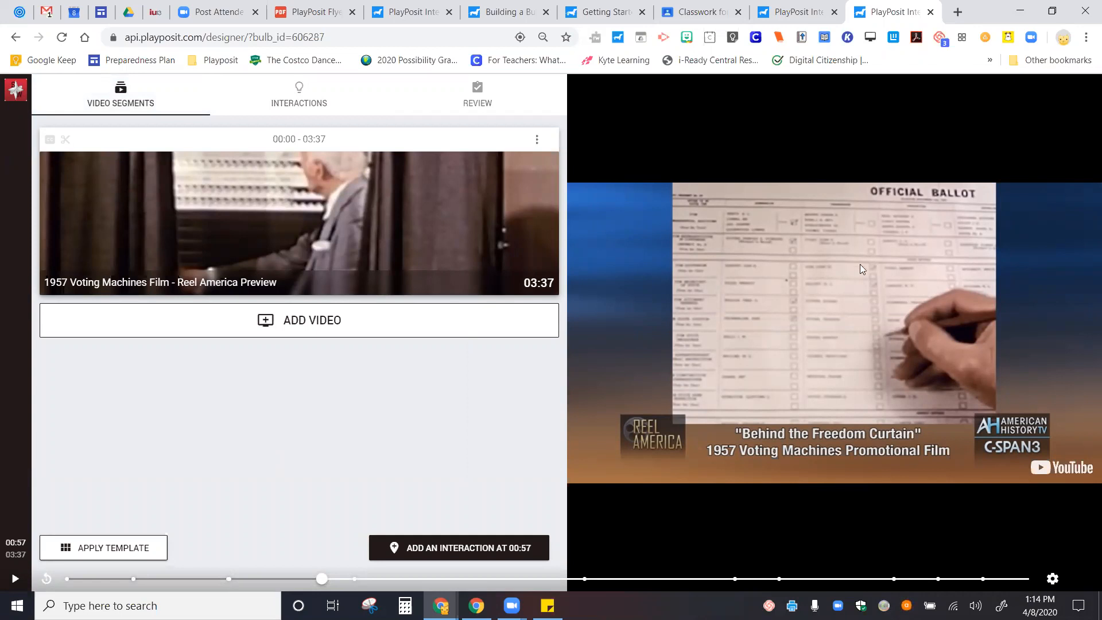
click(466, 107)
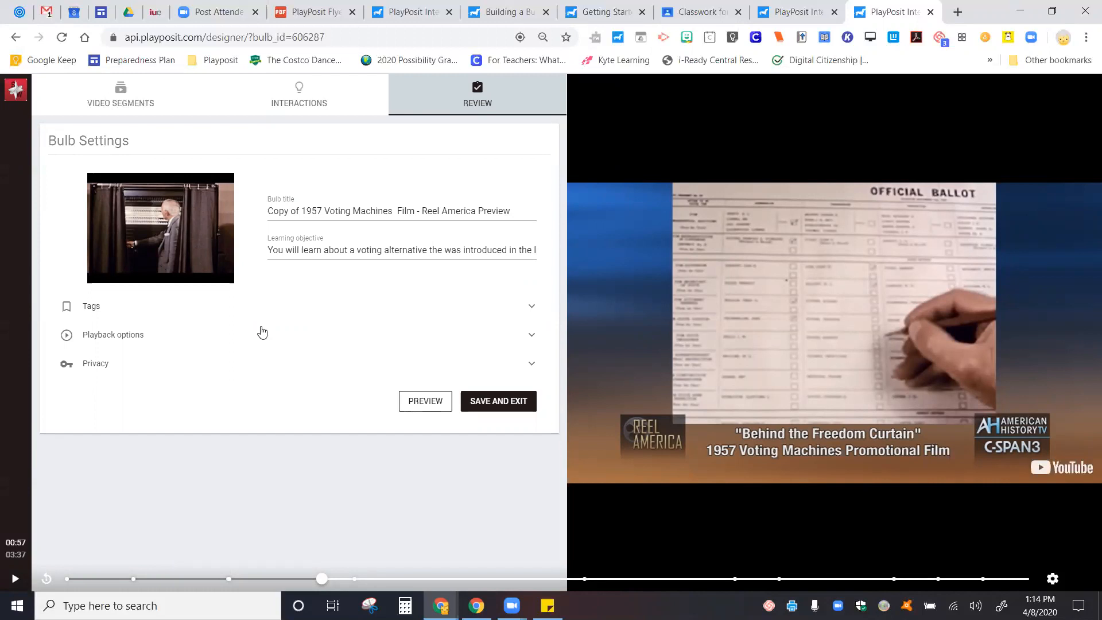
drag(300, 211, 268, 211)
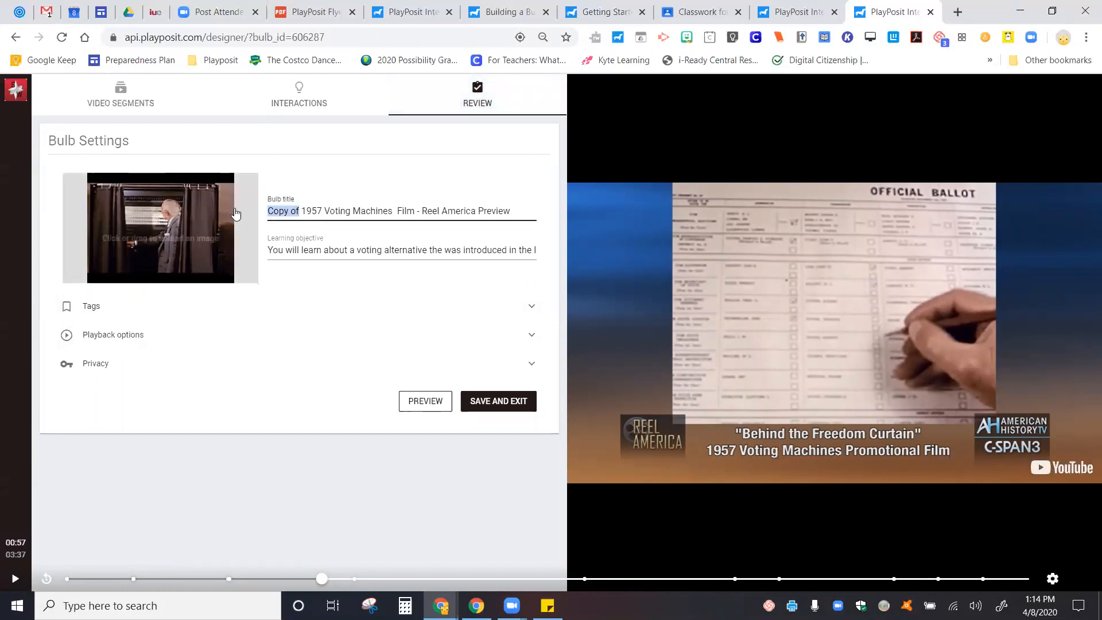
key(BackSpace)
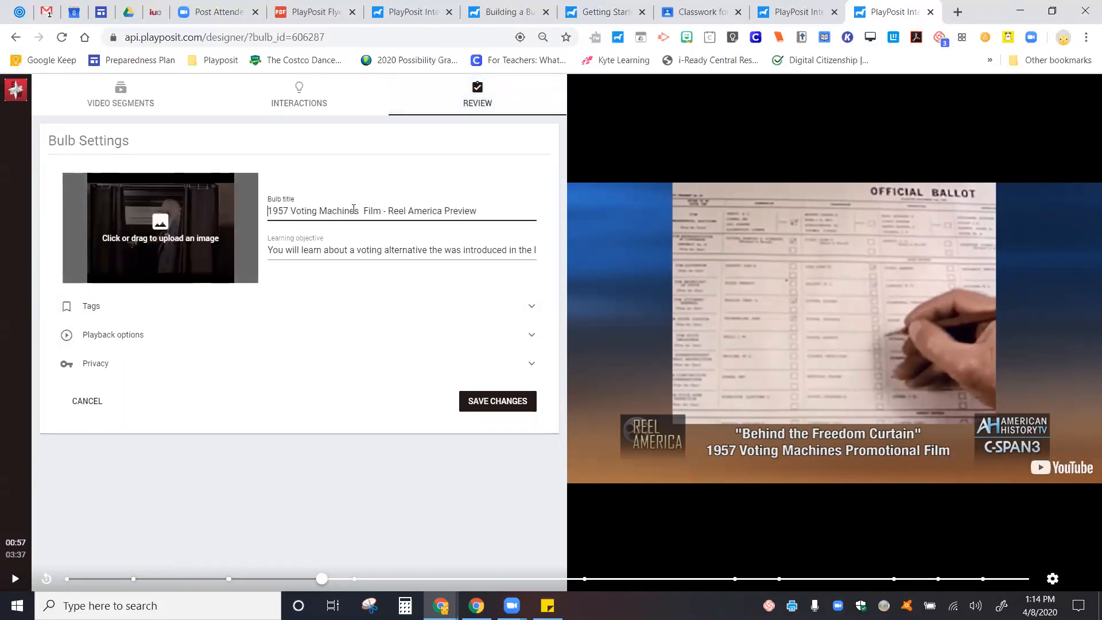
click(393, 250)
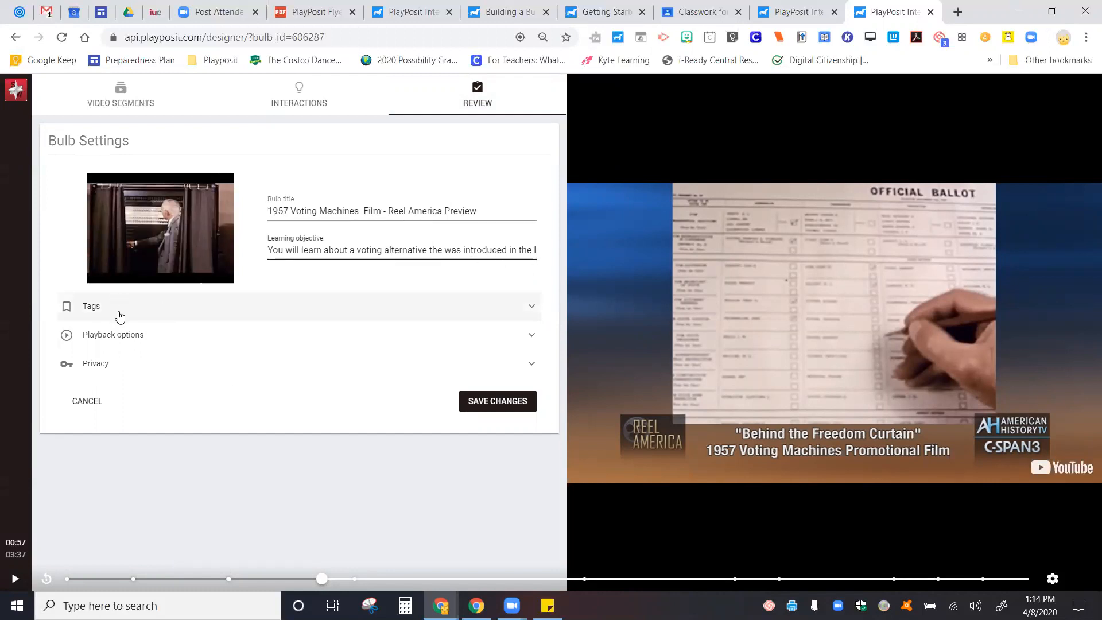
Step: In the playback options, allow learners to retake the bulb upon completion and view their printable report
click(121, 339)
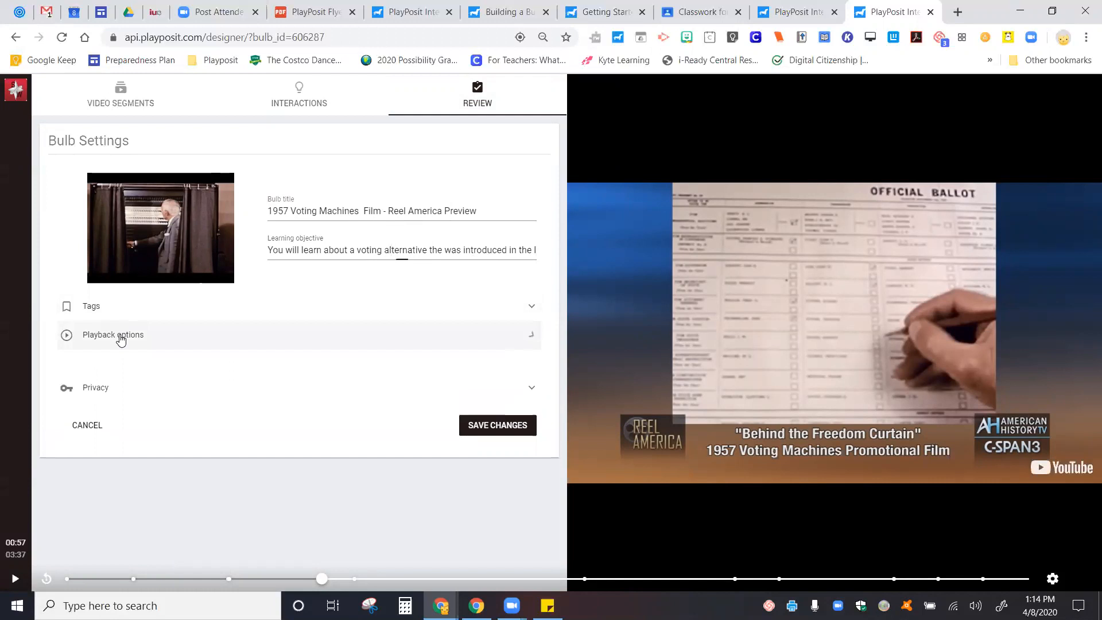
scroll(171, 401, down, 2)
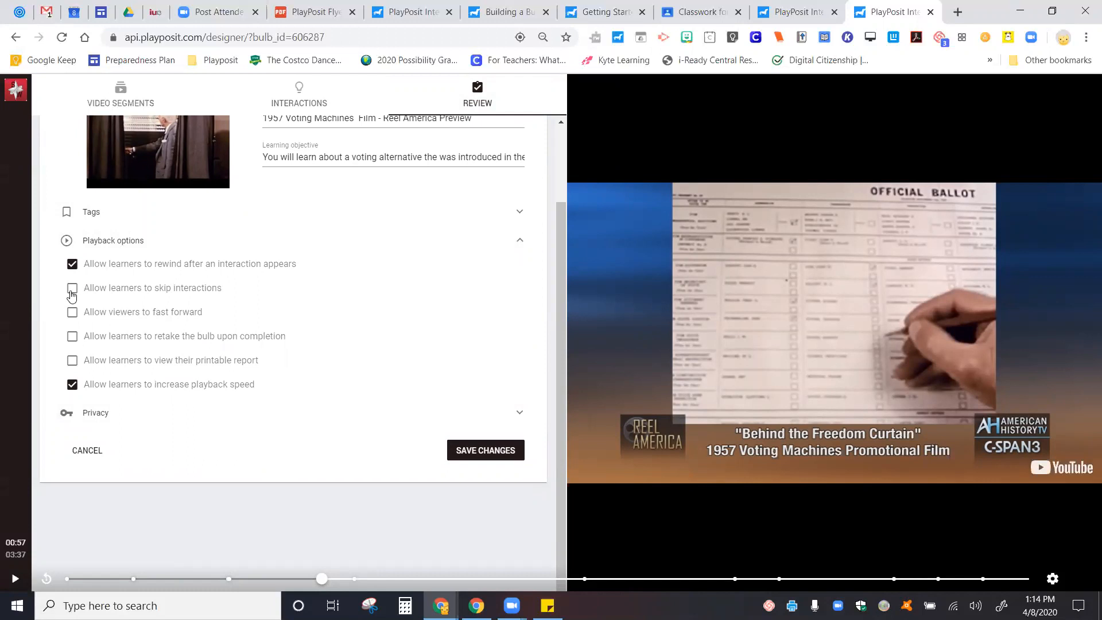
click(73, 340)
click(73, 361)
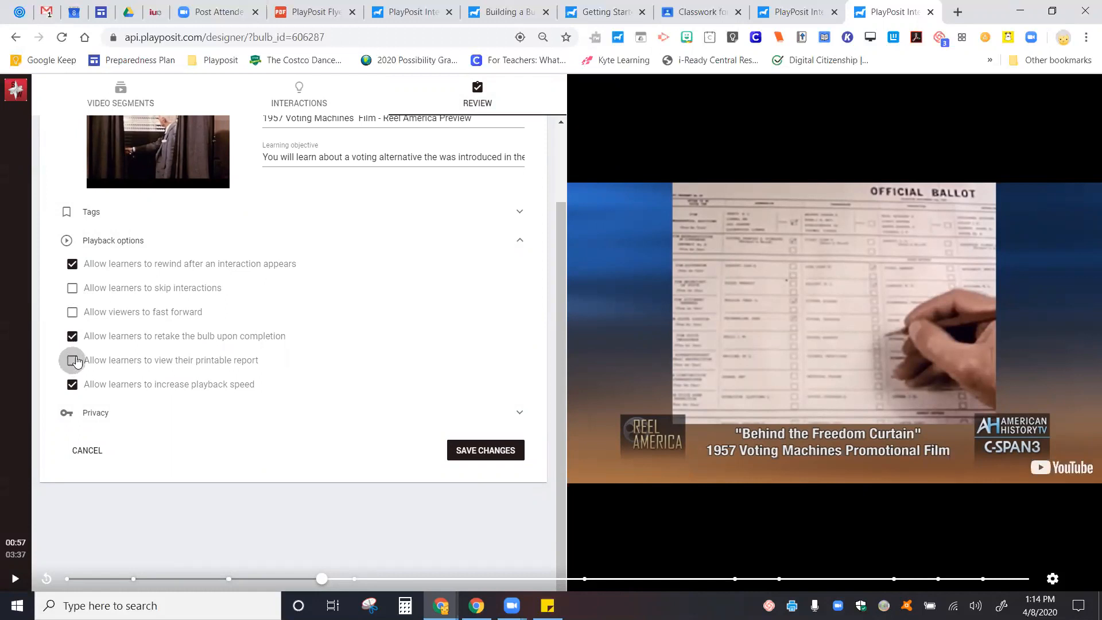
Step: Make the bulb private, not visible in Premade Bulbs & My Community, and save and exit the designer
click(95, 417)
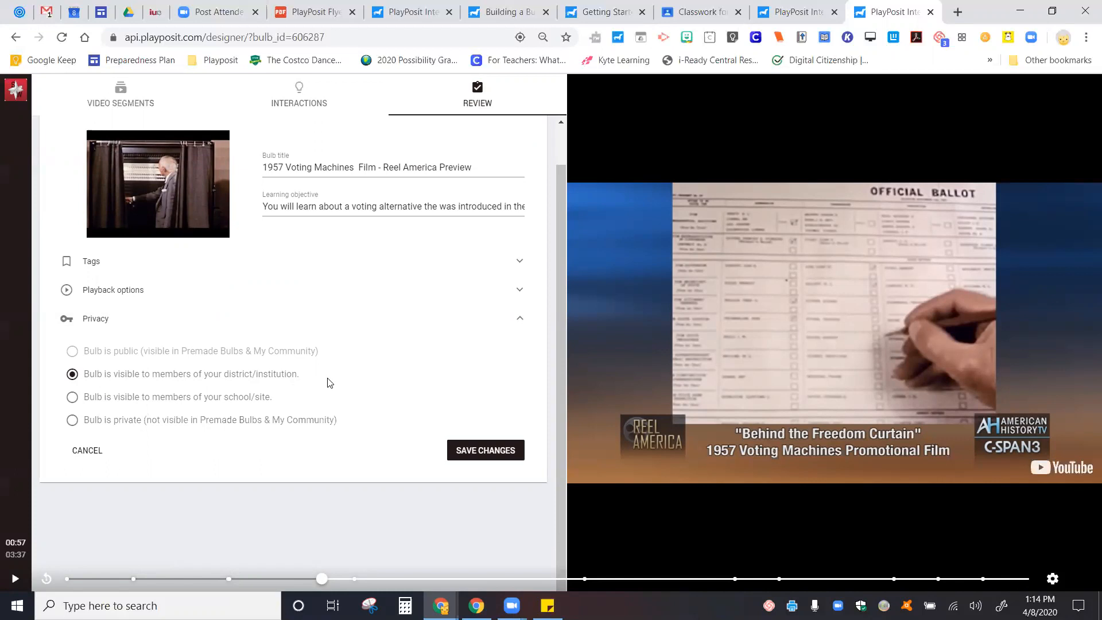
click(71, 425)
click(478, 451)
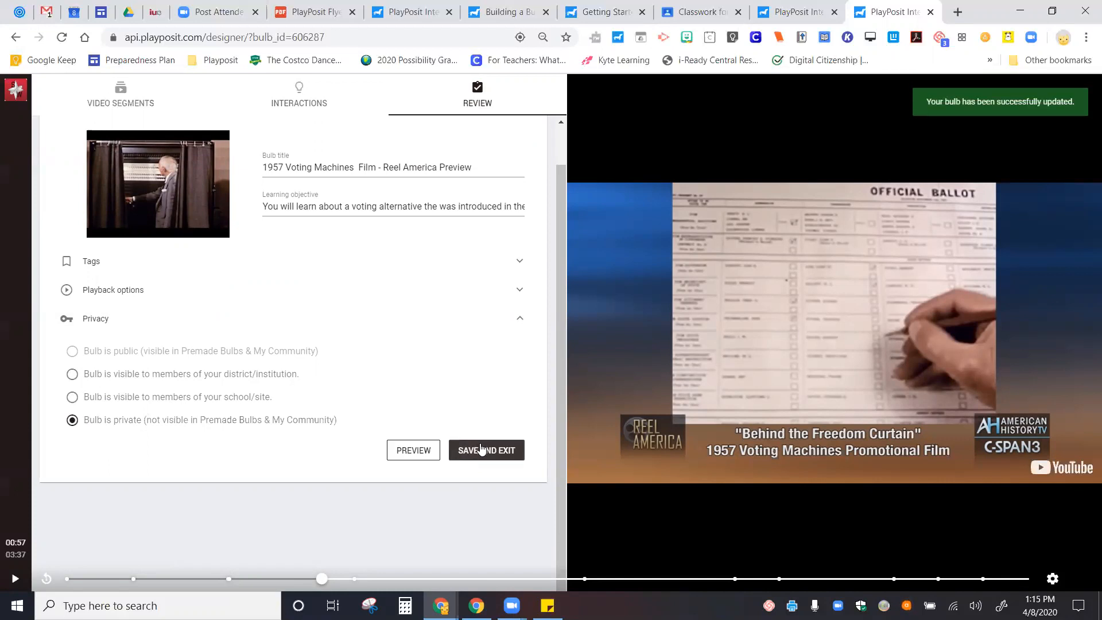
click(481, 449)
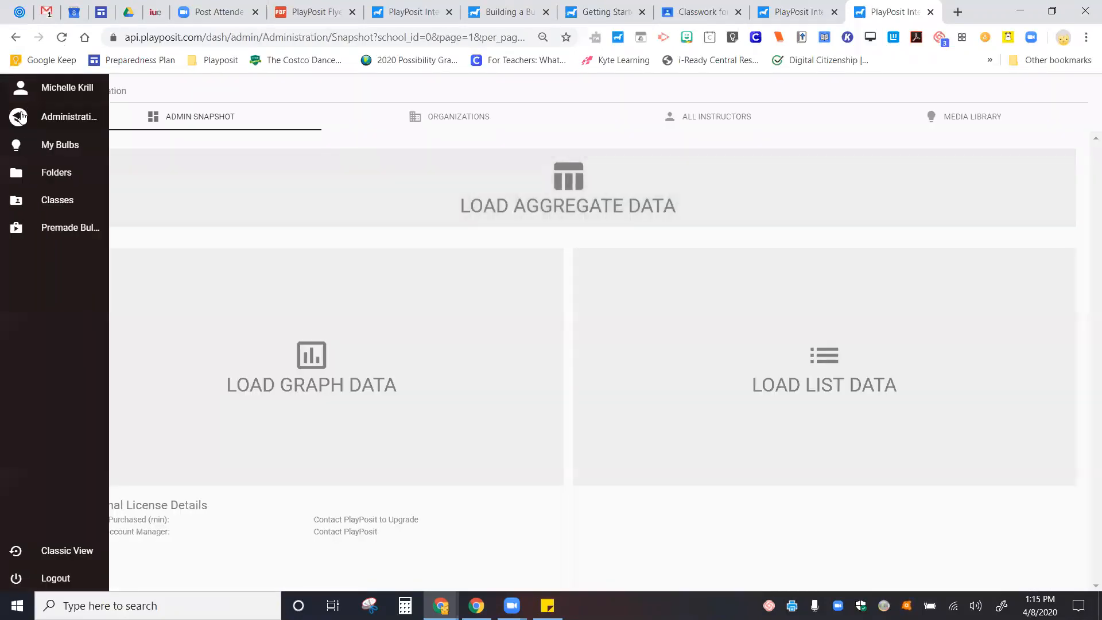
Step: Go to My Bulbs and show the Google Classroom data in the user profile's sync settings
click(59, 146)
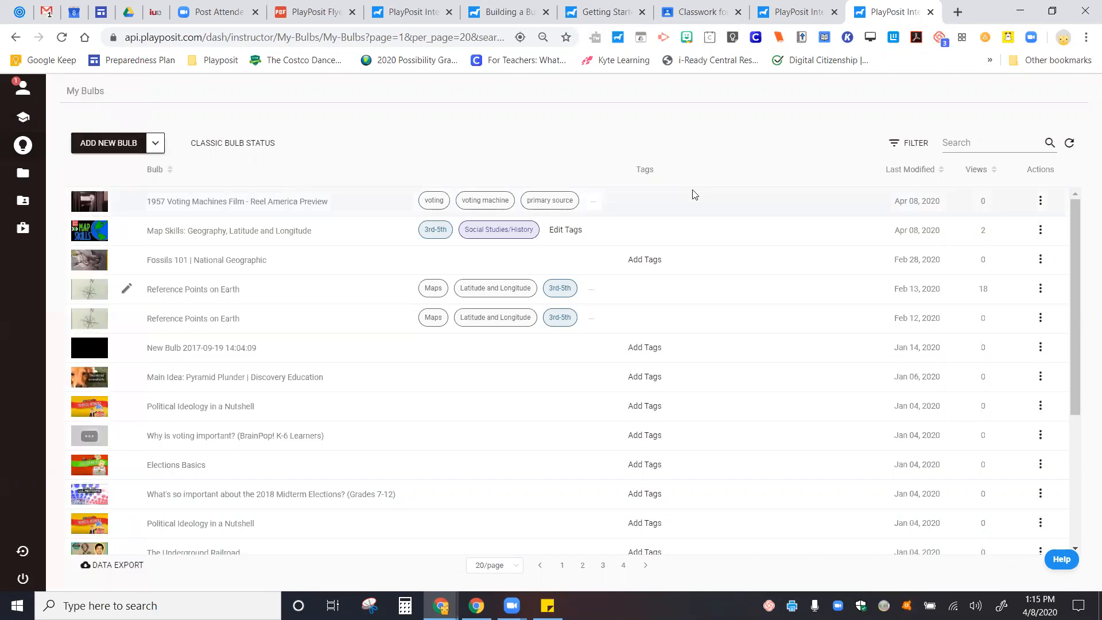
mouse_move(23, 92)
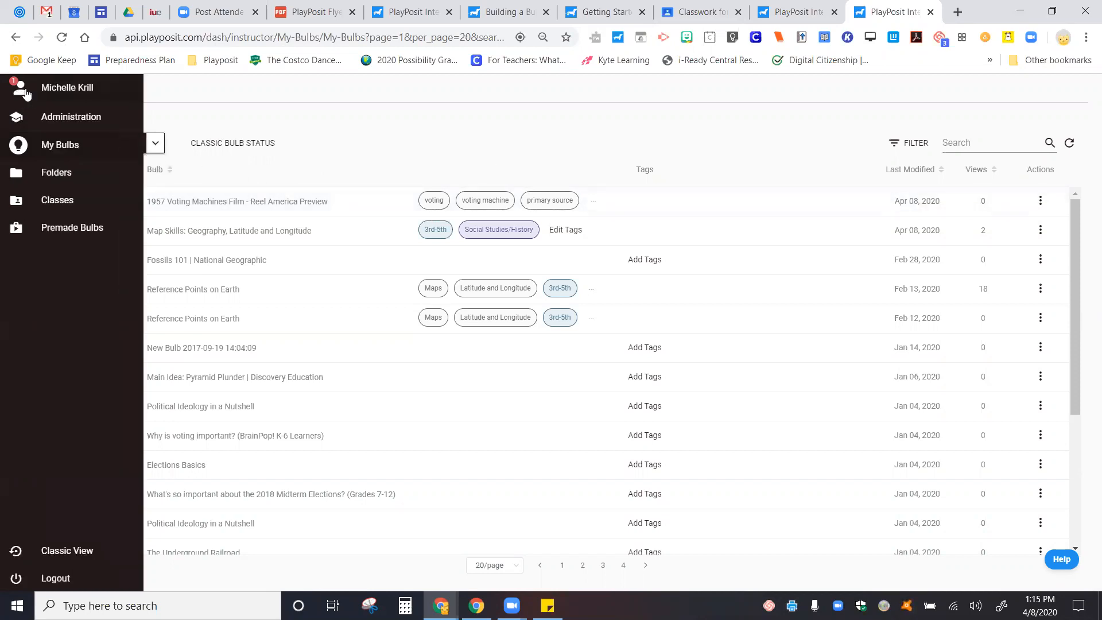
click(61, 98)
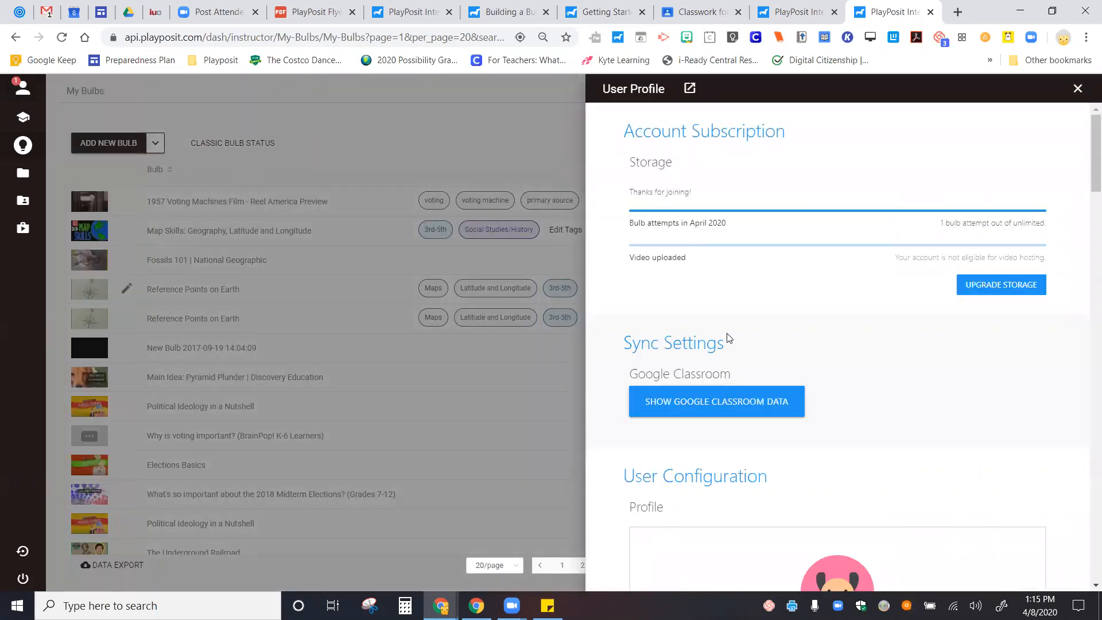
click(718, 410)
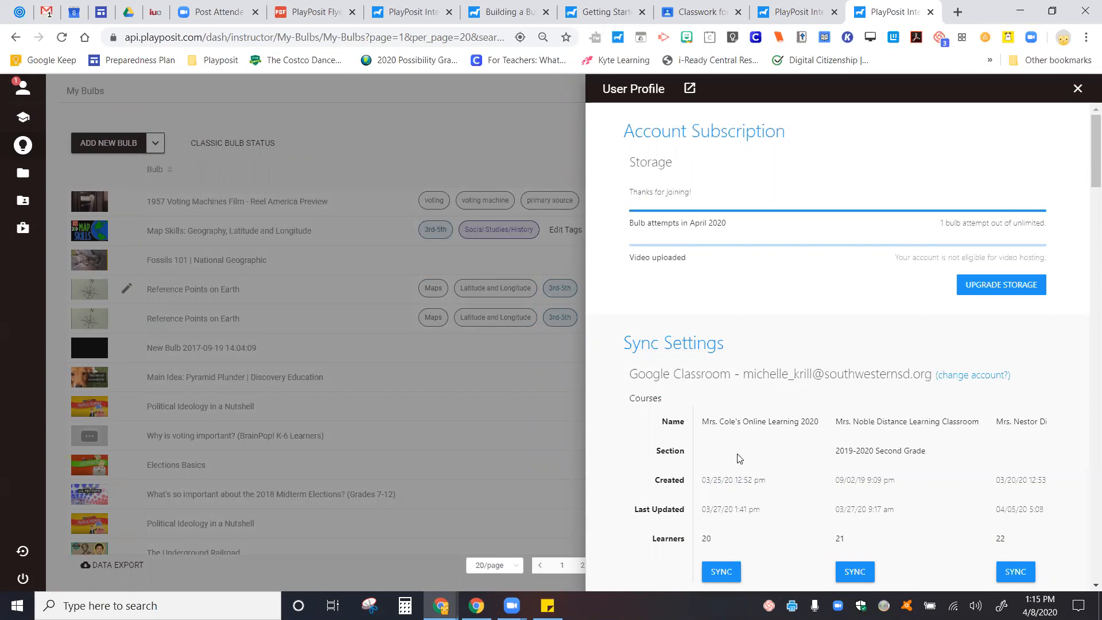
Step: Sync the Google Classroom course Tynker together with all of its learners
scroll(739, 458, down, 2)
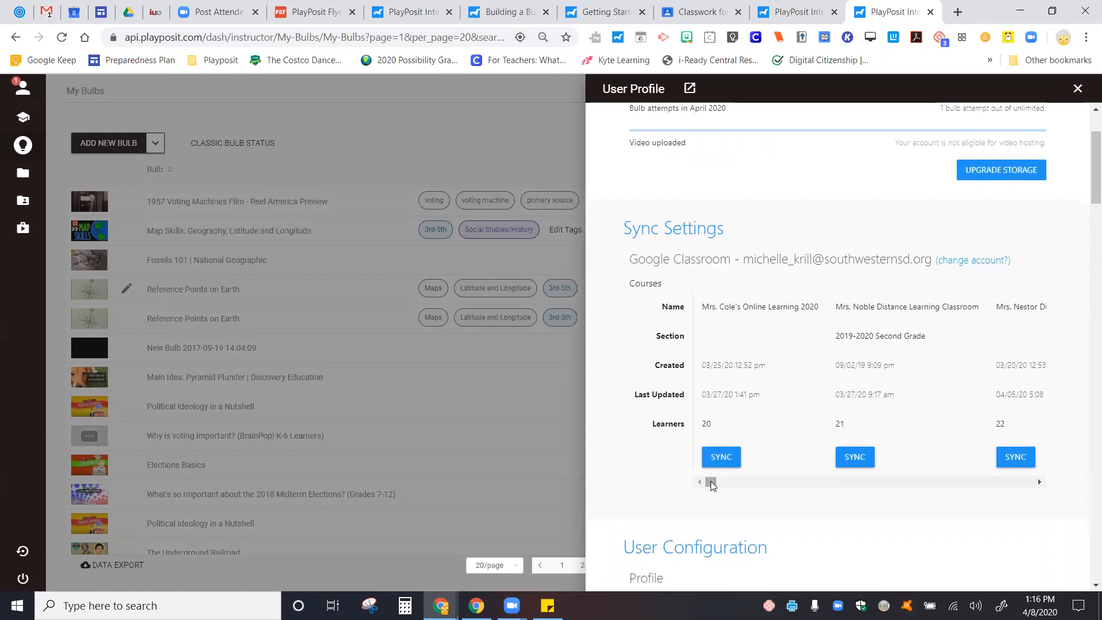
drag(712, 485, 721, 486)
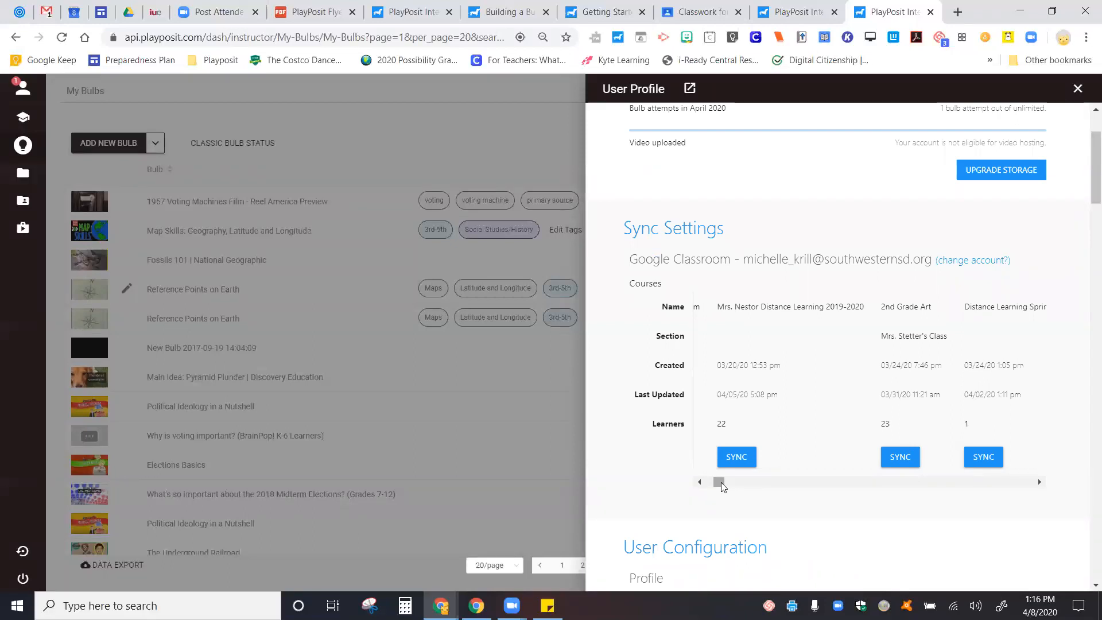
drag(721, 486, 738, 489)
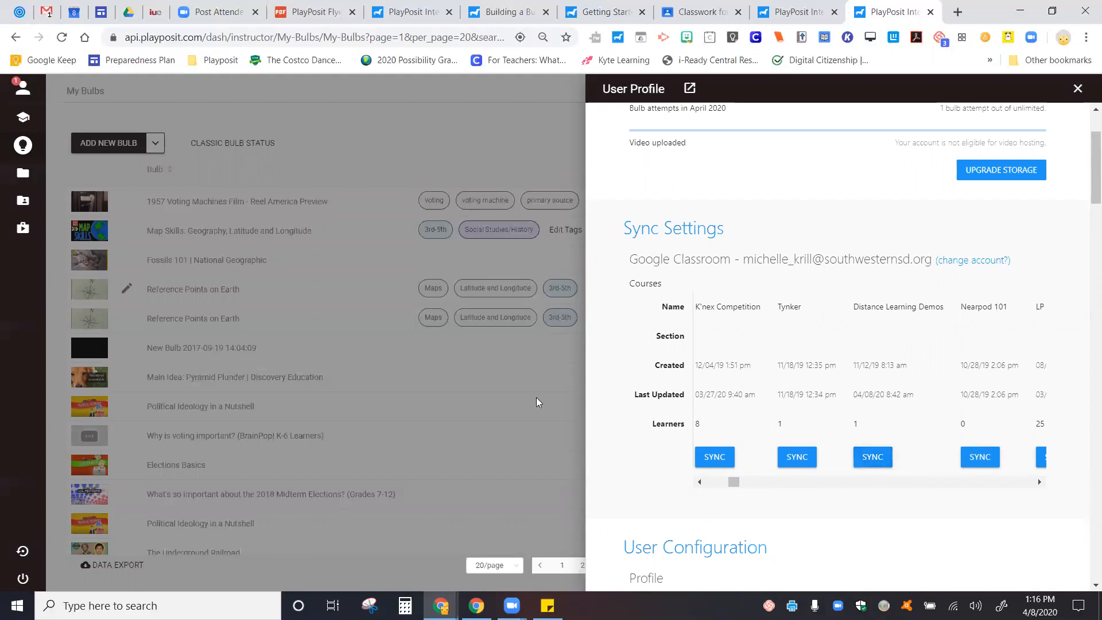
click(796, 460)
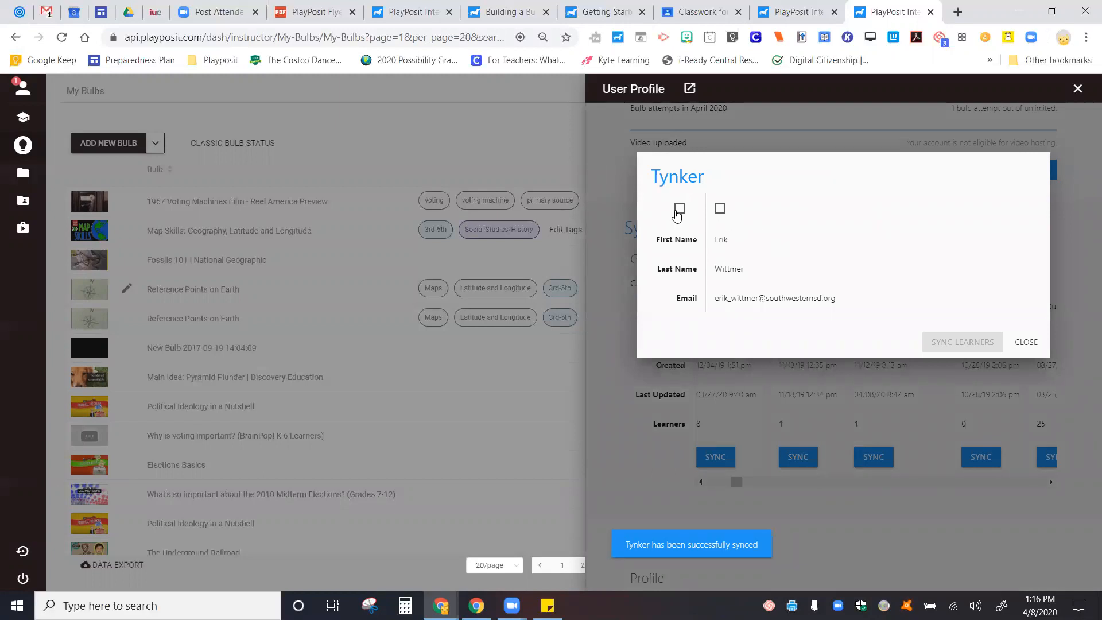
click(678, 214)
click(948, 372)
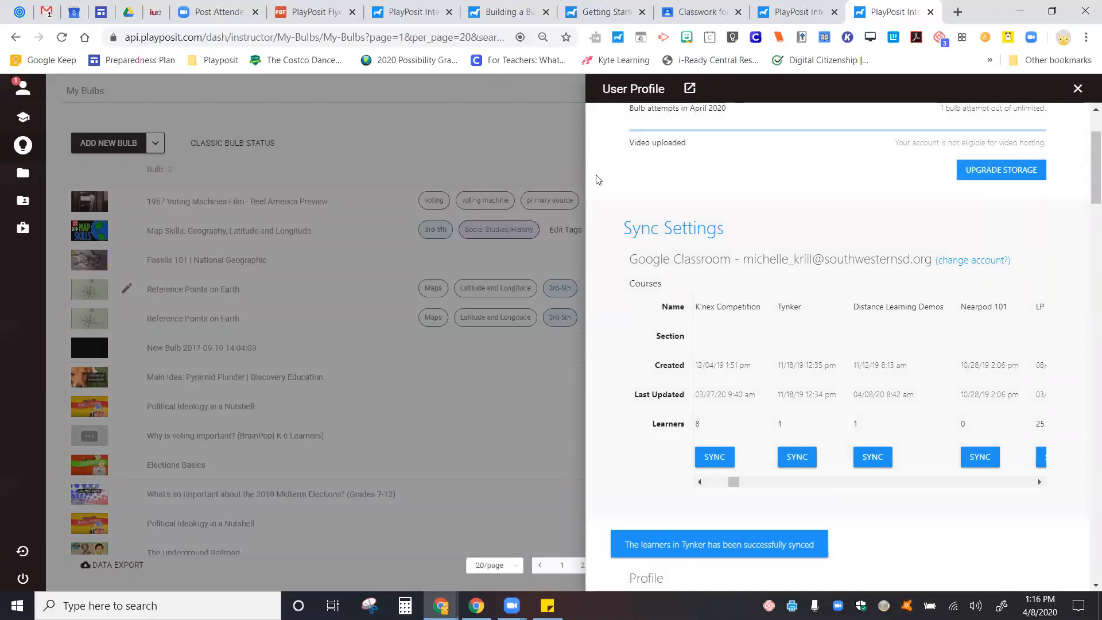
Step: Close the user profile and assign the 1957 Voting Machines Film bulb to Distance Learning Demo for 04/08/2020 12:00 AM
click(499, 137)
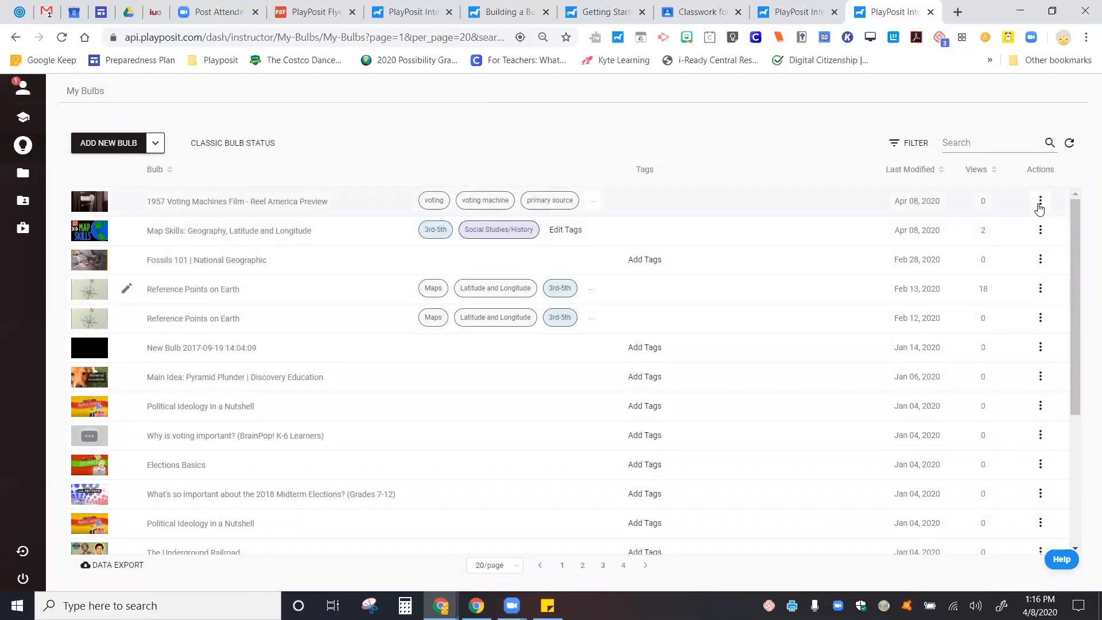
click(1040, 209)
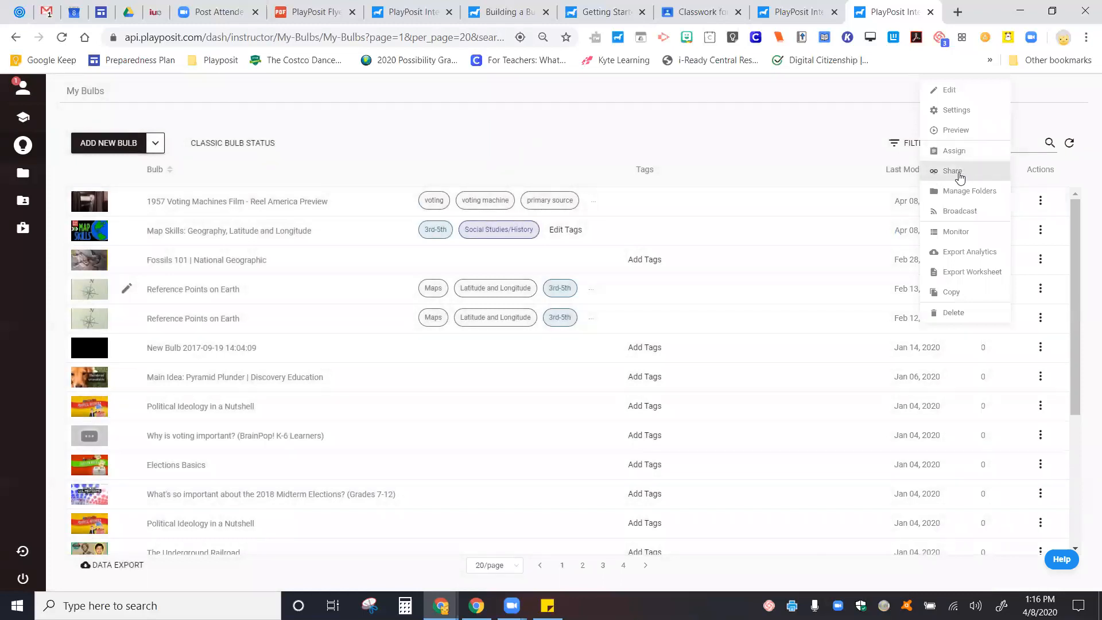
click(966, 152)
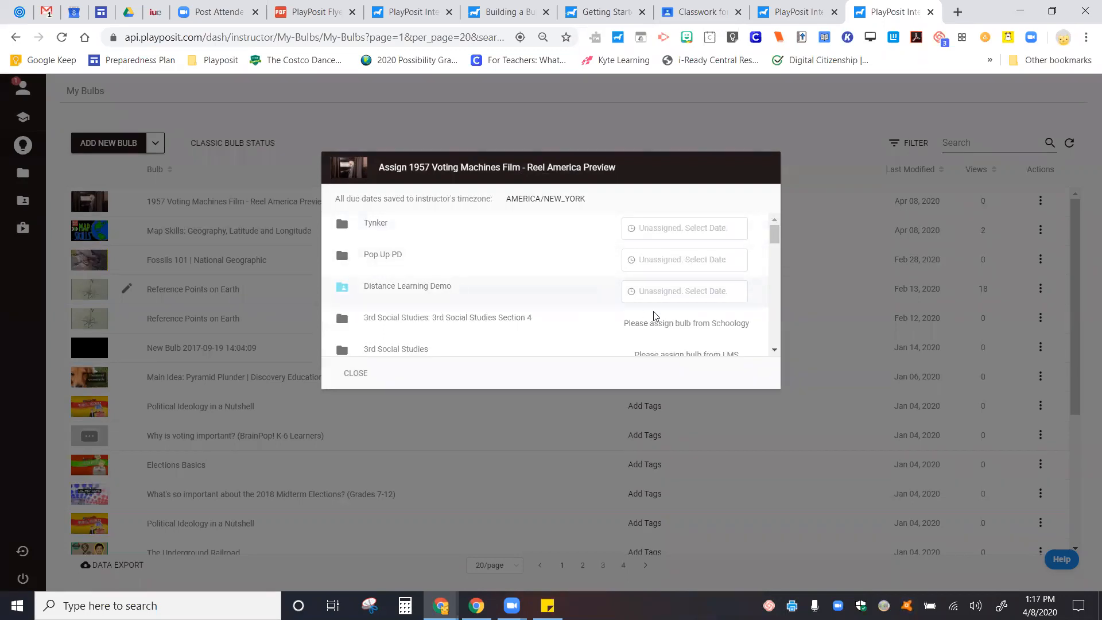
click(666, 293)
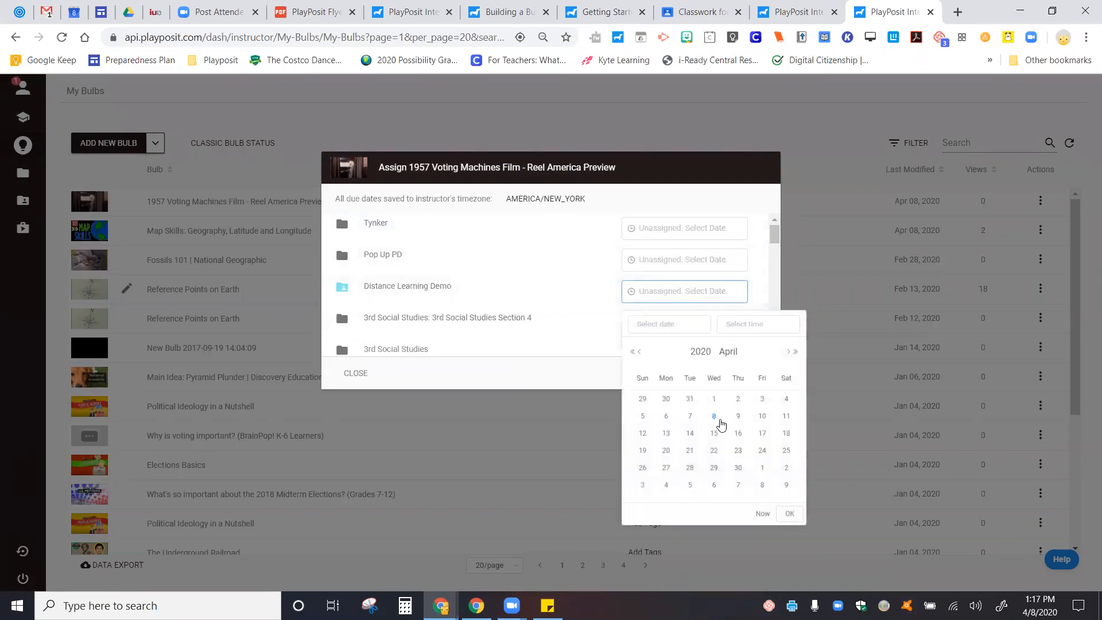
click(713, 416)
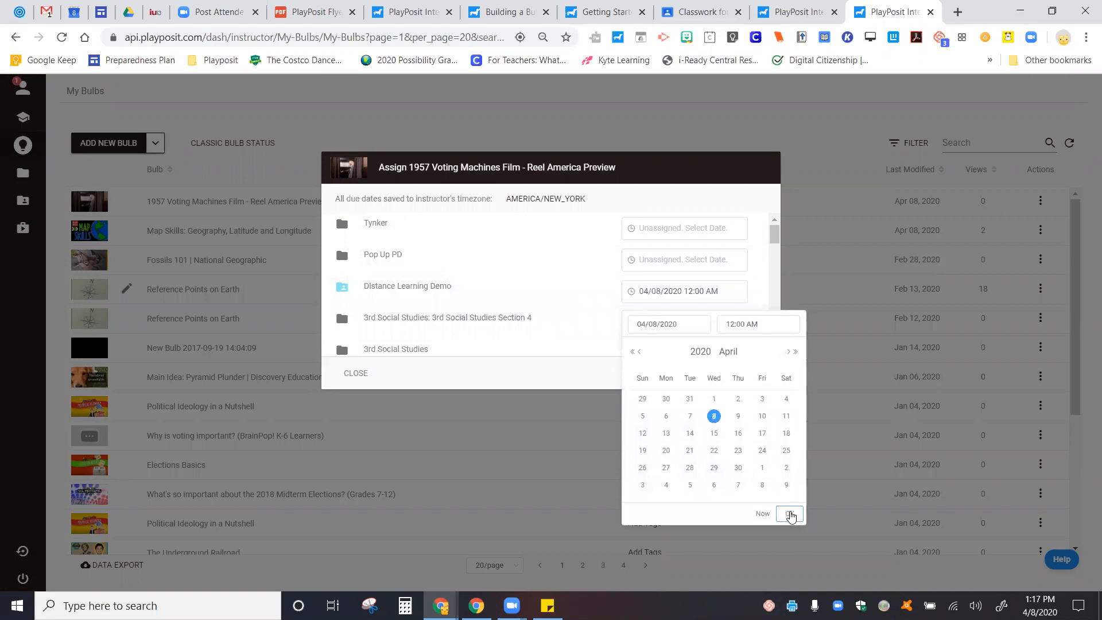
click(790, 515)
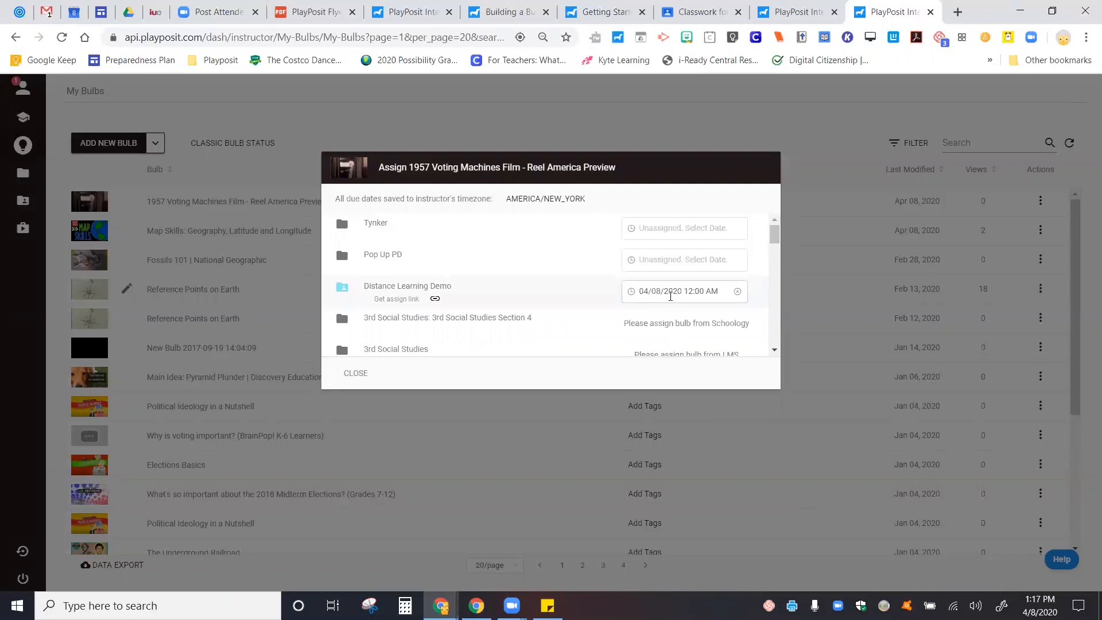
Step: Assign the same bulb to the Tynker and Pop Up PD classes for 04/08/2020 12:00 AM and close the dialog
click(683, 228)
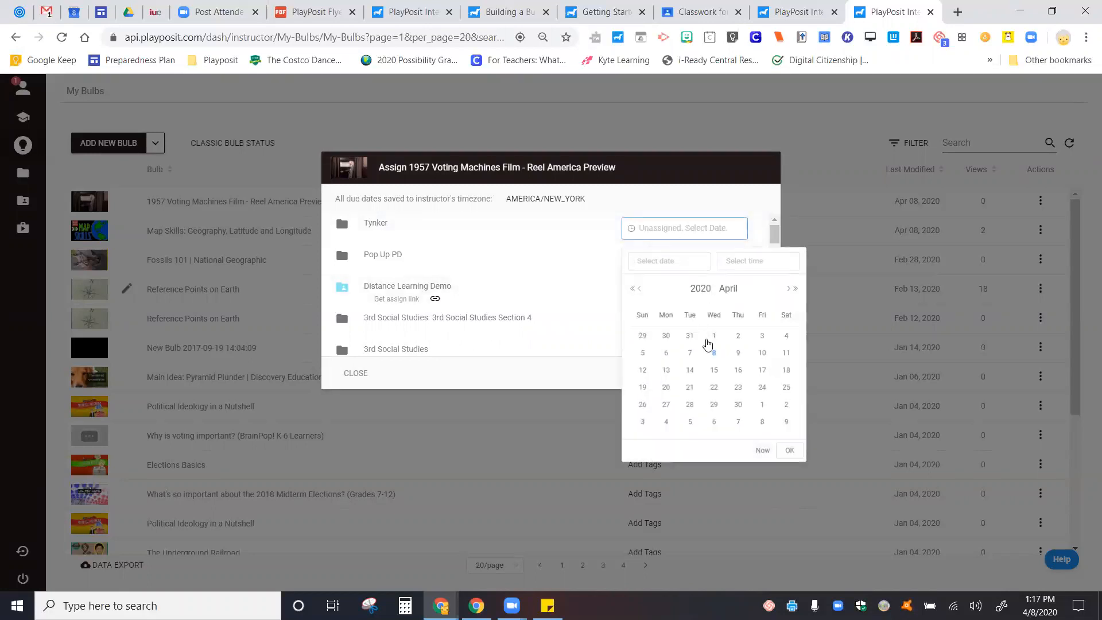
click(715, 354)
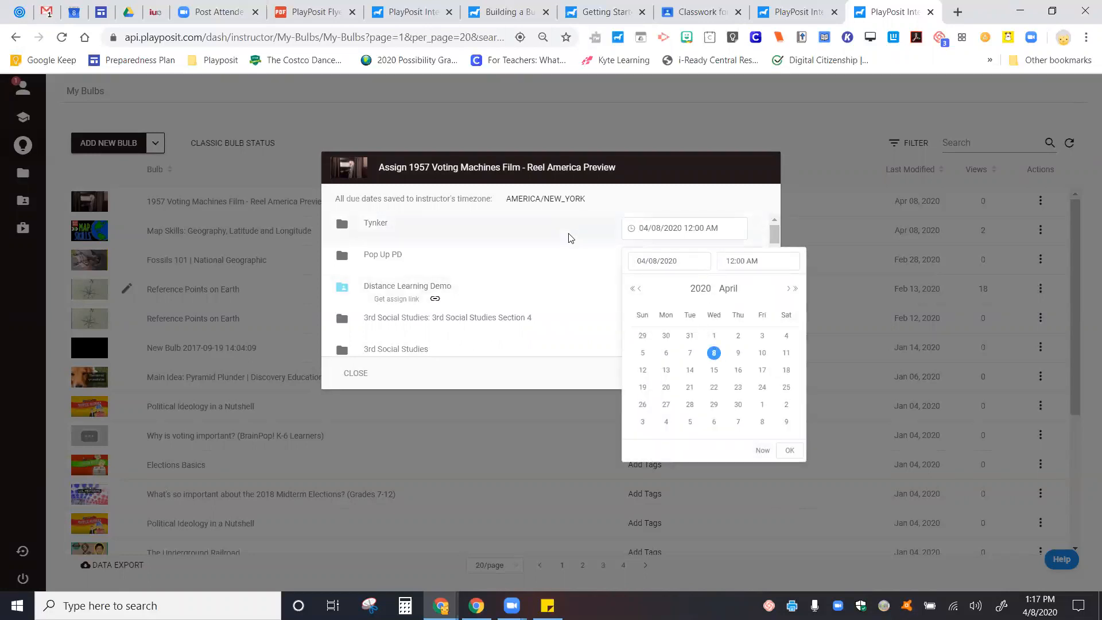
click(654, 258)
click(664, 259)
click(715, 384)
click(561, 294)
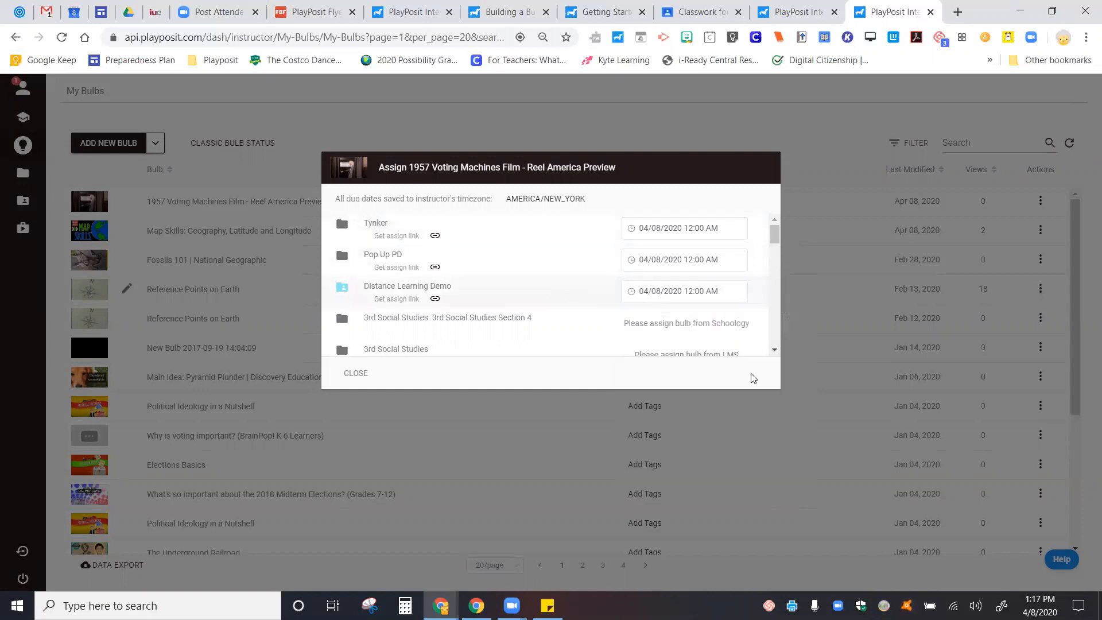
click(354, 374)
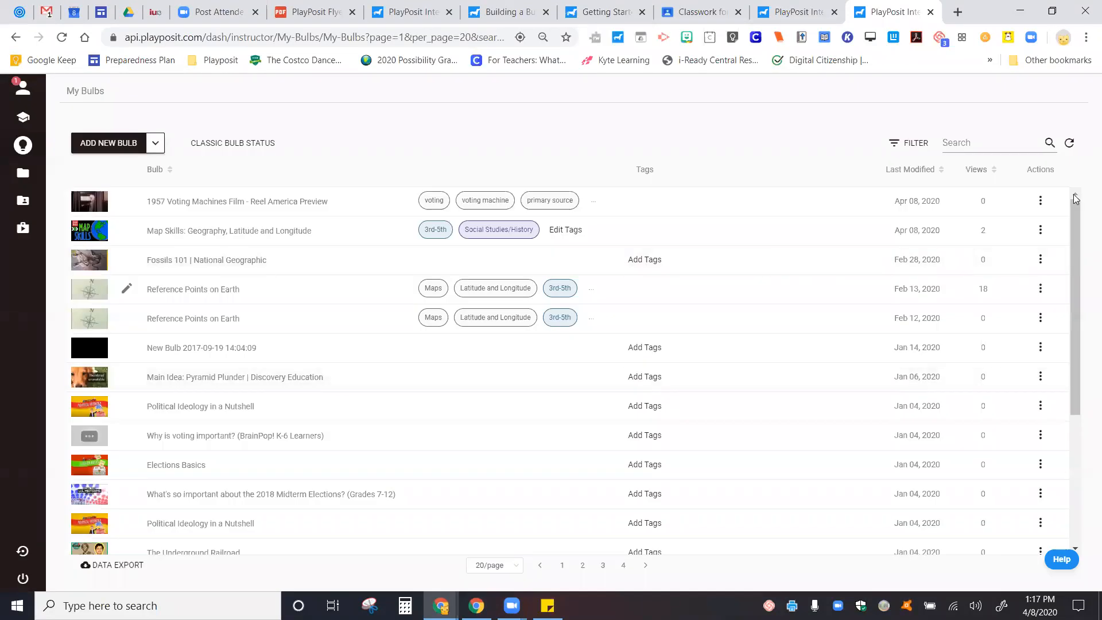
click(1040, 230)
click(953, 182)
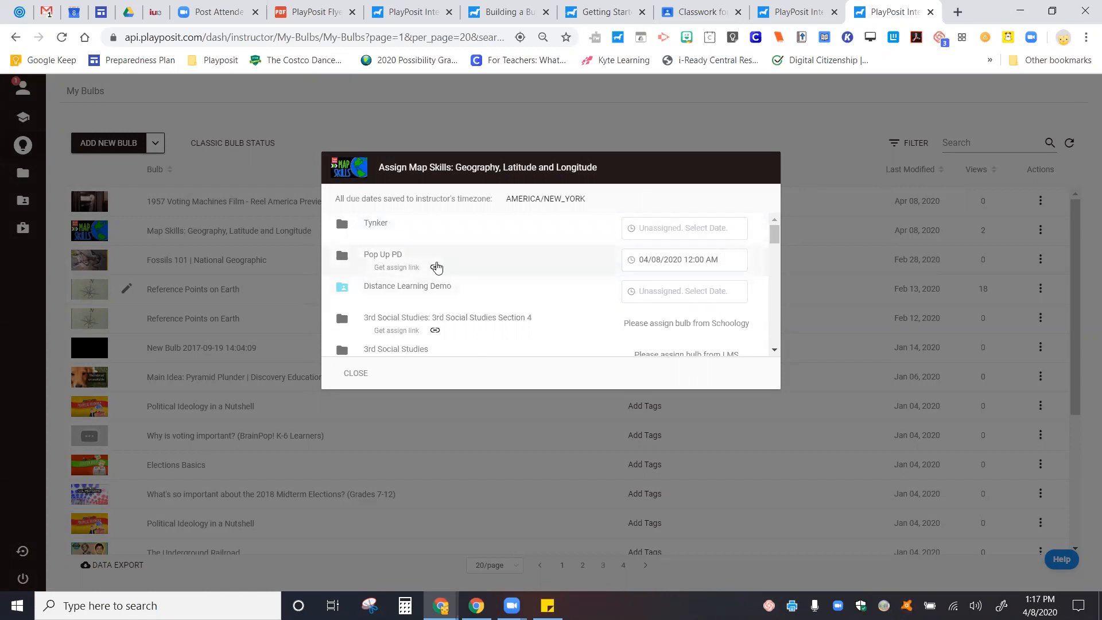
click(436, 267)
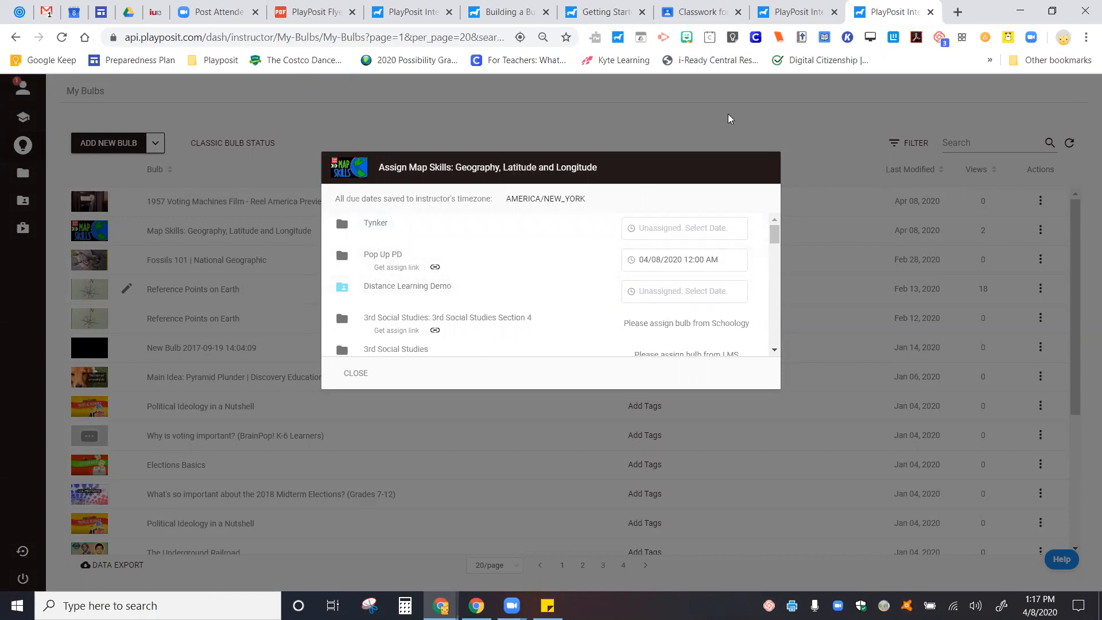
click(348, 373)
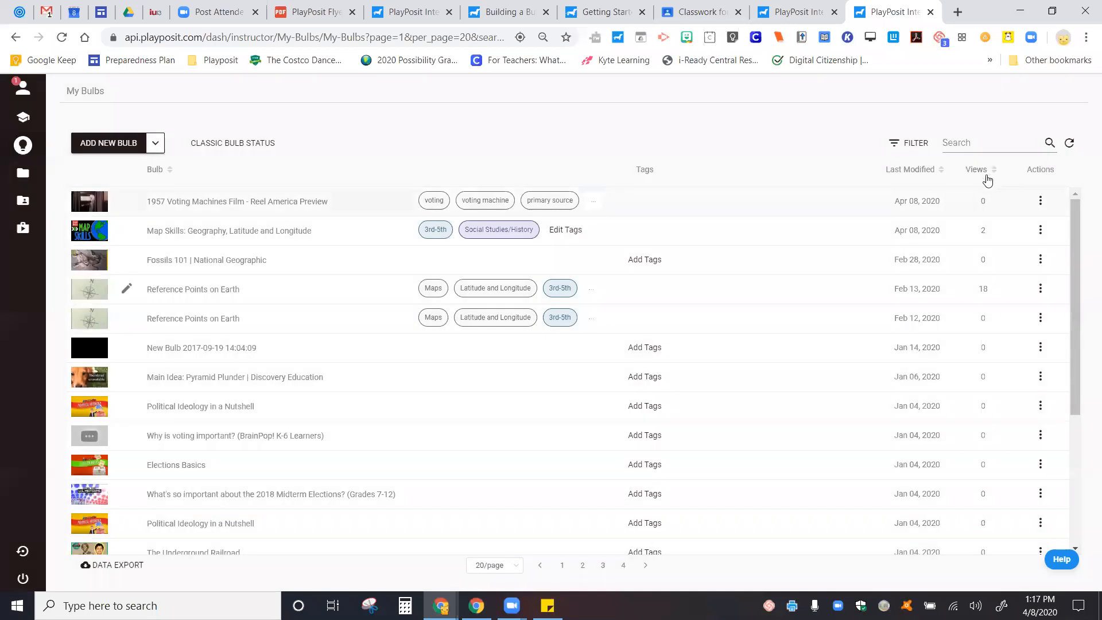
Step: Copy the Pop Up PD assign link of the 1957 Voting Machines Film bulb
click(1041, 202)
click(956, 152)
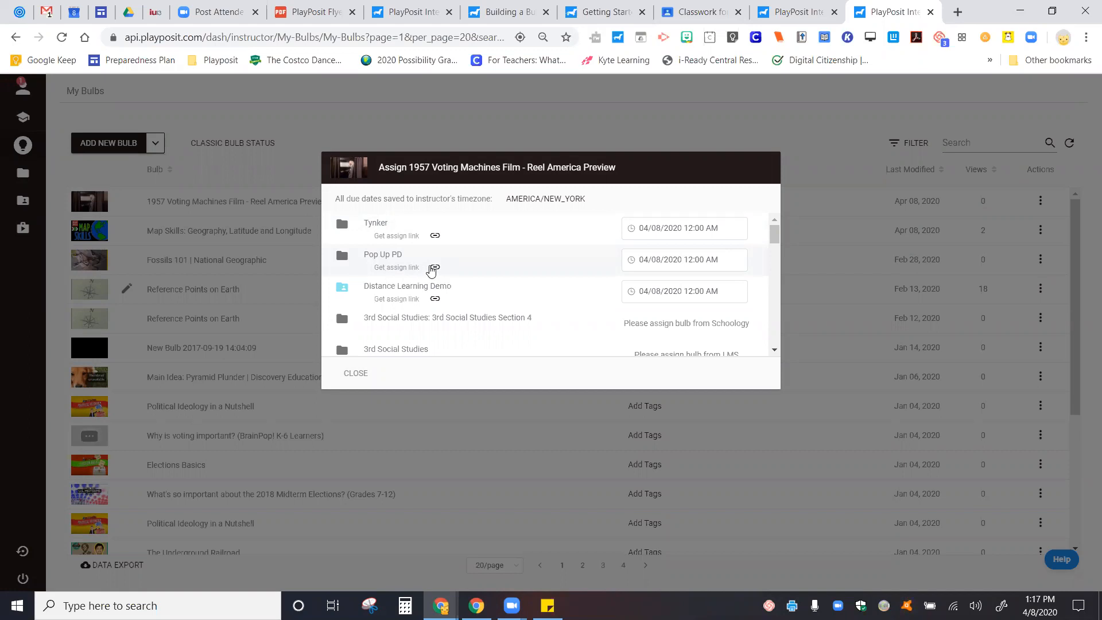
click(434, 268)
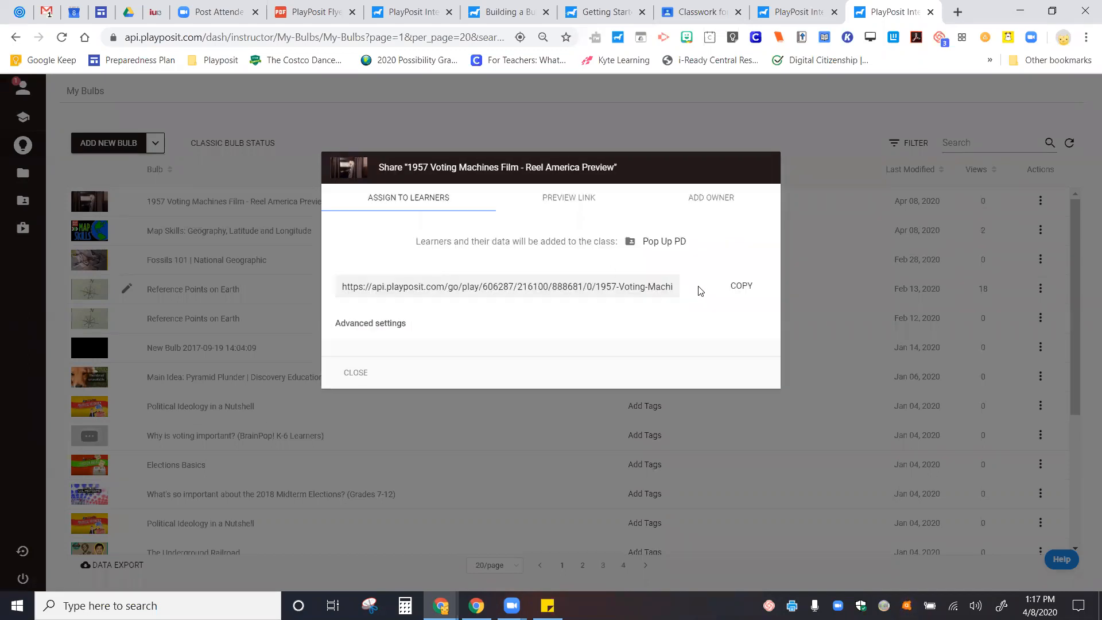
click(738, 290)
Step: Switch to Google Classroom and create a new assignment titled Playposit in Distance Learning Demos
click(698, 12)
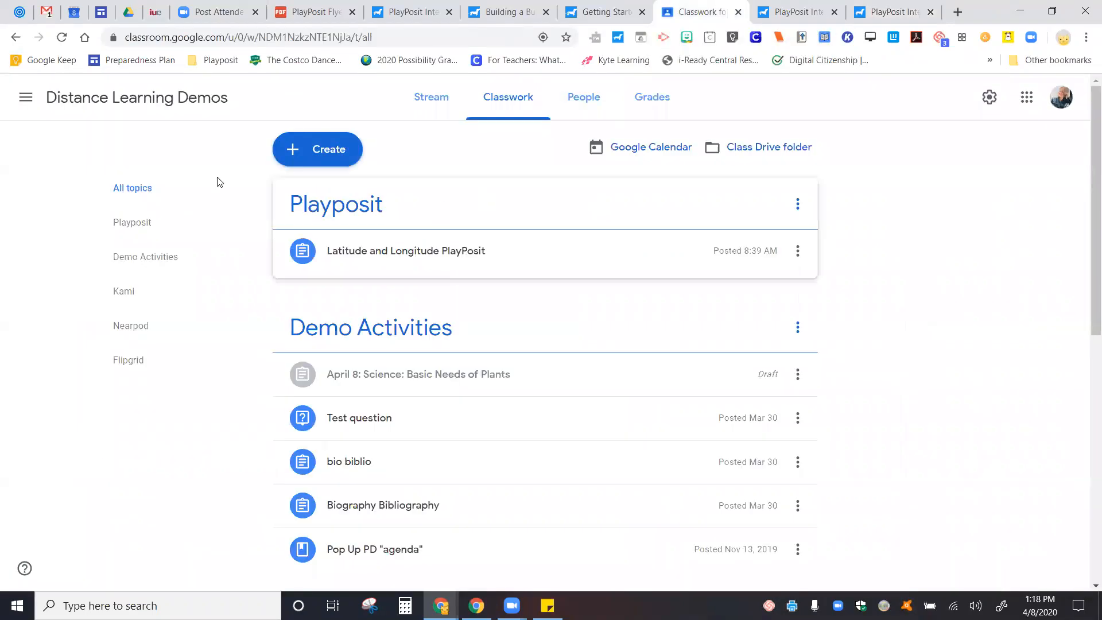
click(342, 156)
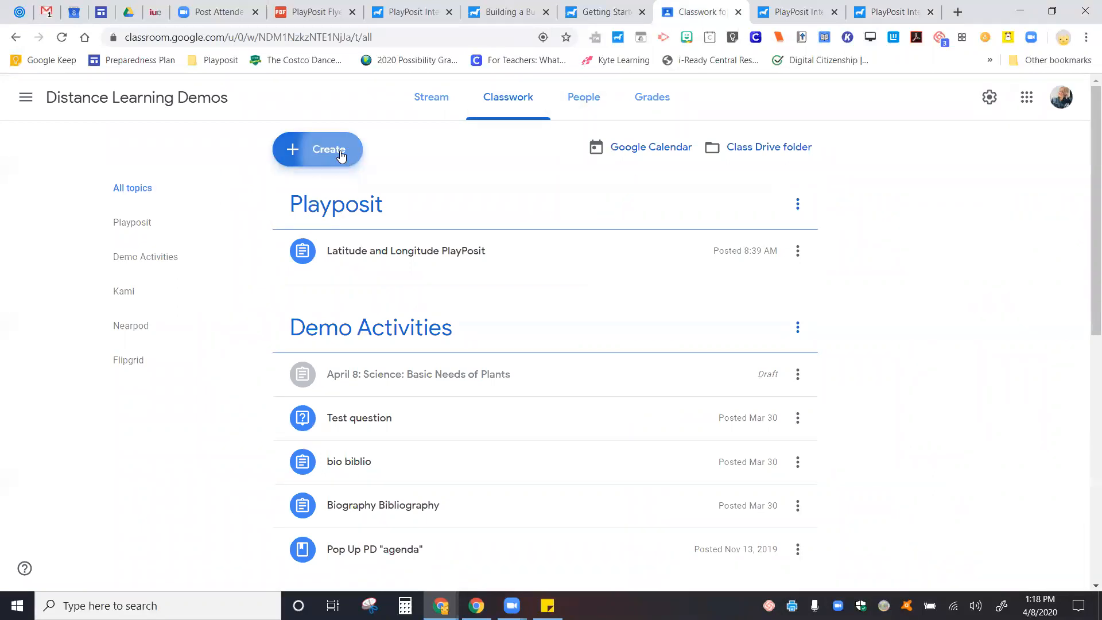
click(325, 190)
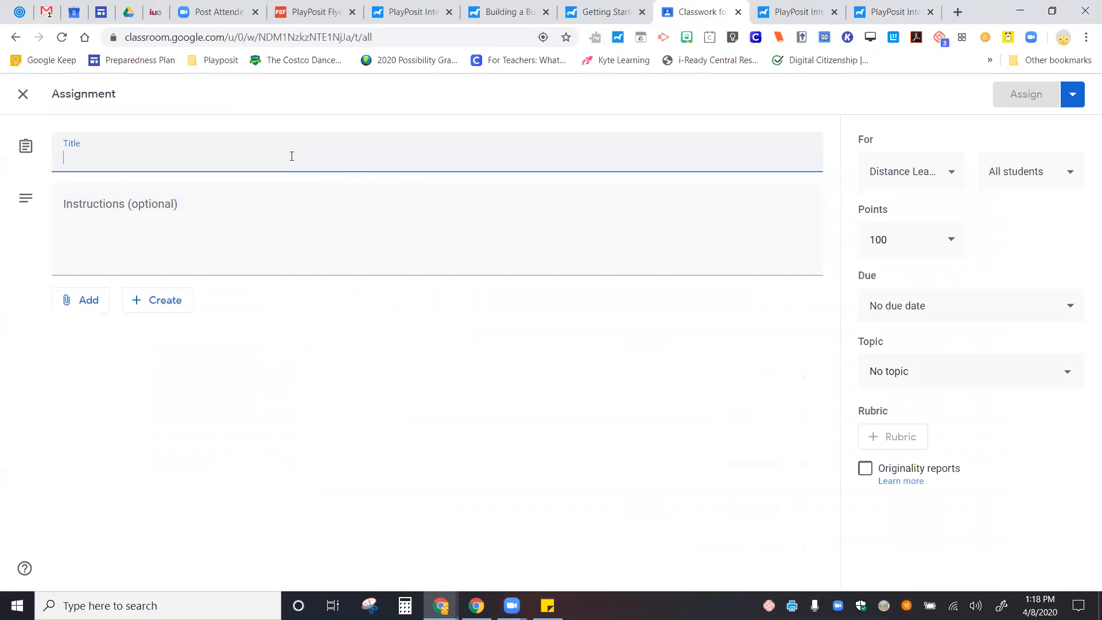
text(Playposit)
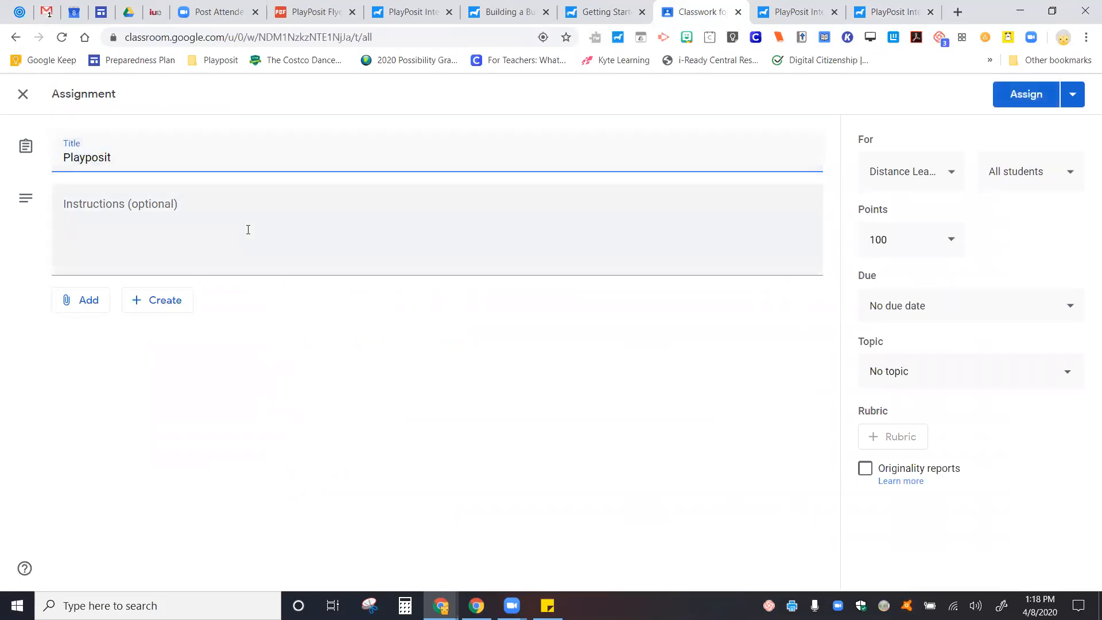
Step: Enter the assignment instructions "Work through this video and answer the questions."
click(248, 230)
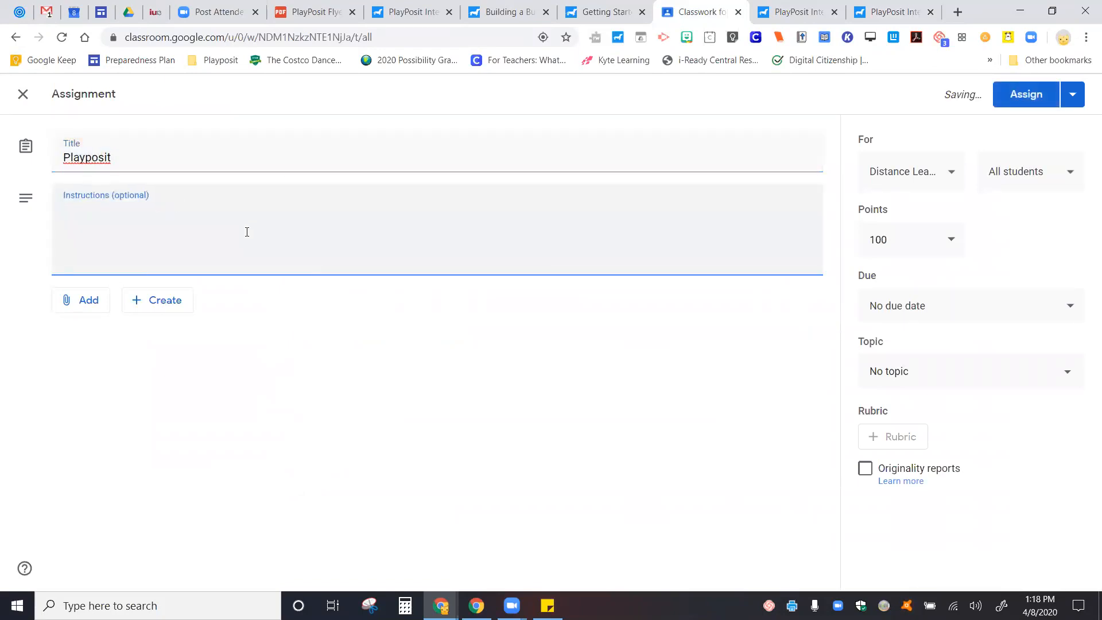
text(Work tho)
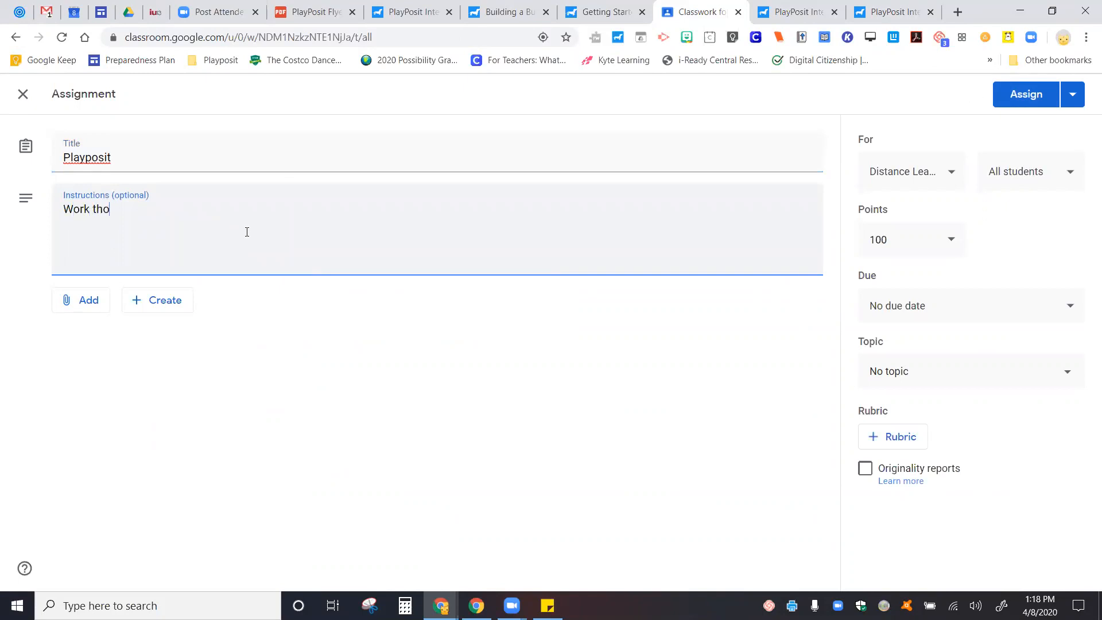
text(ough)
text( thi)
text(s video and question)
key(BackSpace)
key(BackSpace)
key(BackSpace)
key(BackSpace)
key(BackSpace)
key(BackSpace)
text(and answer the q)
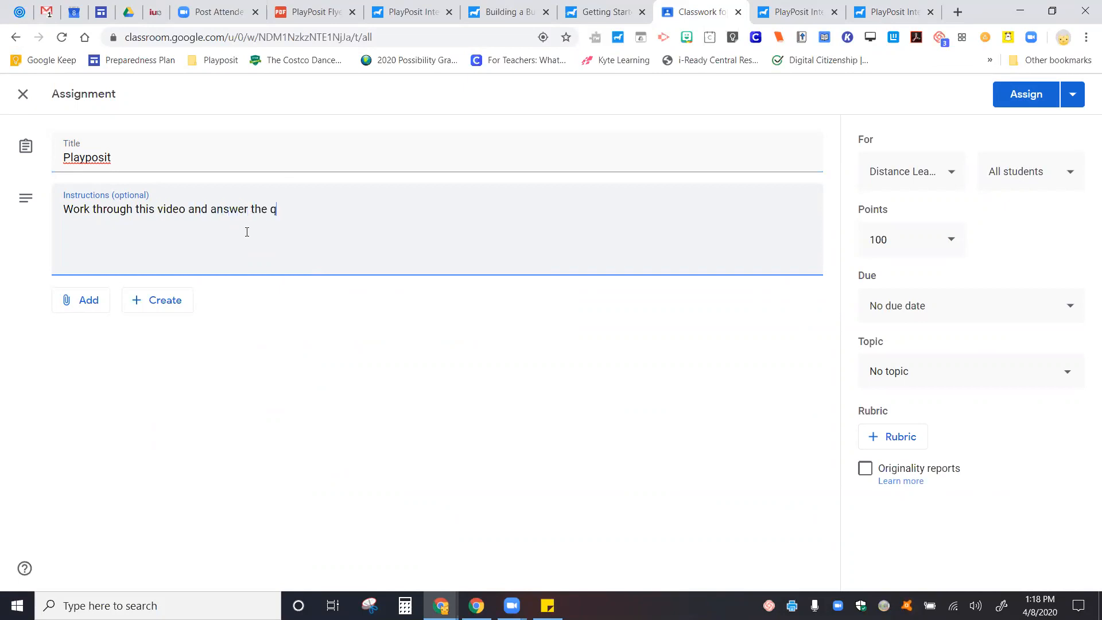
text(uestions.)
Step: Attach the copied PlayPosit bulb link to the assignment
click(90, 302)
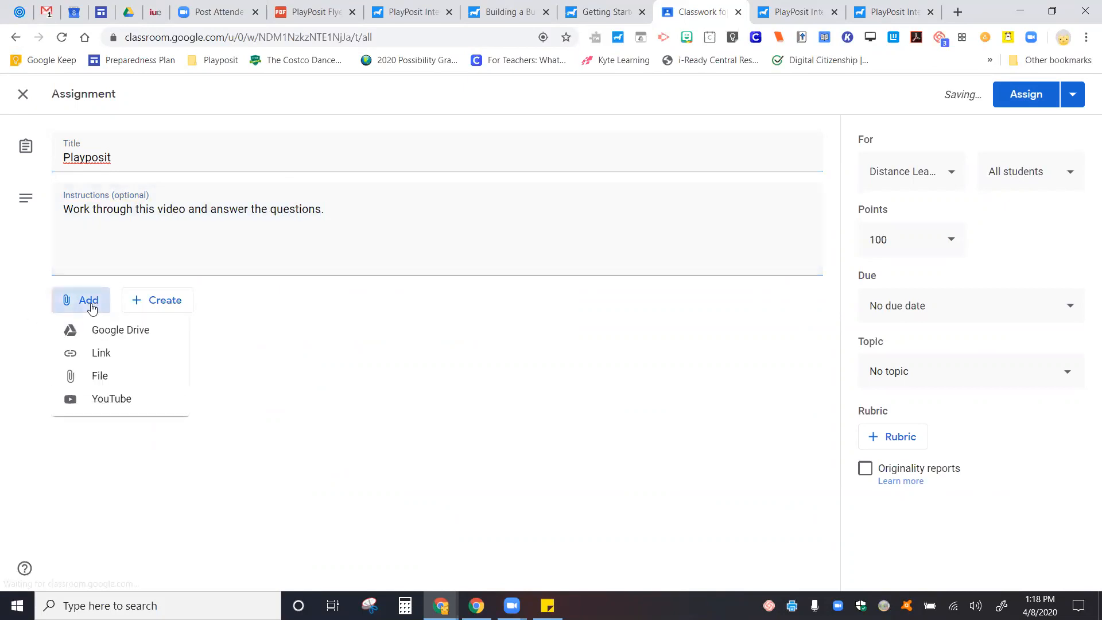
click(96, 354)
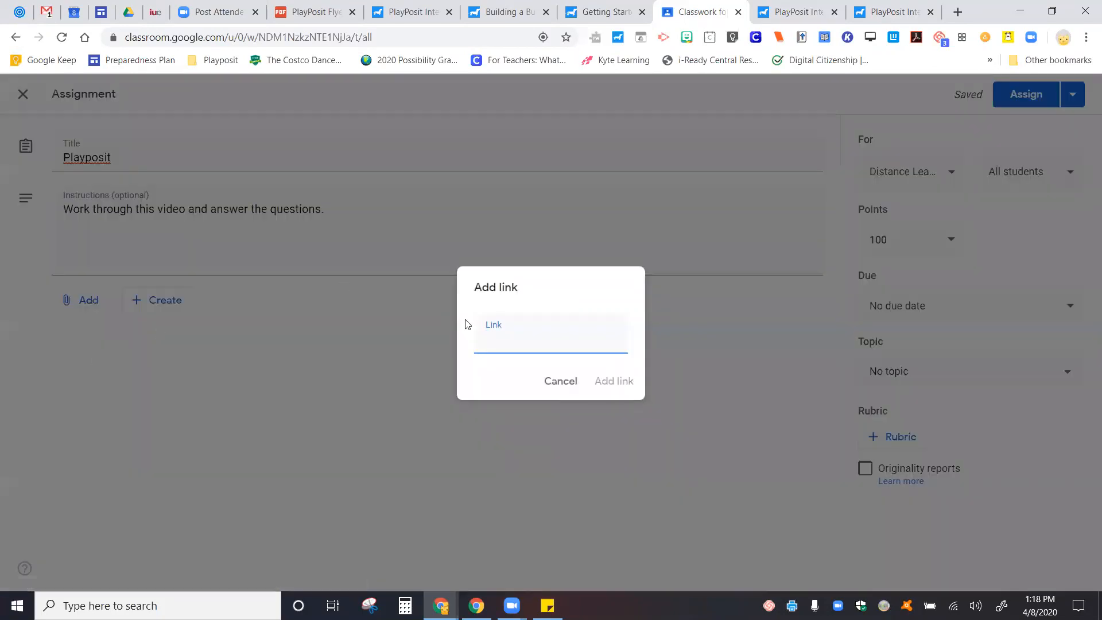
key(ctrl+v)
click(613, 386)
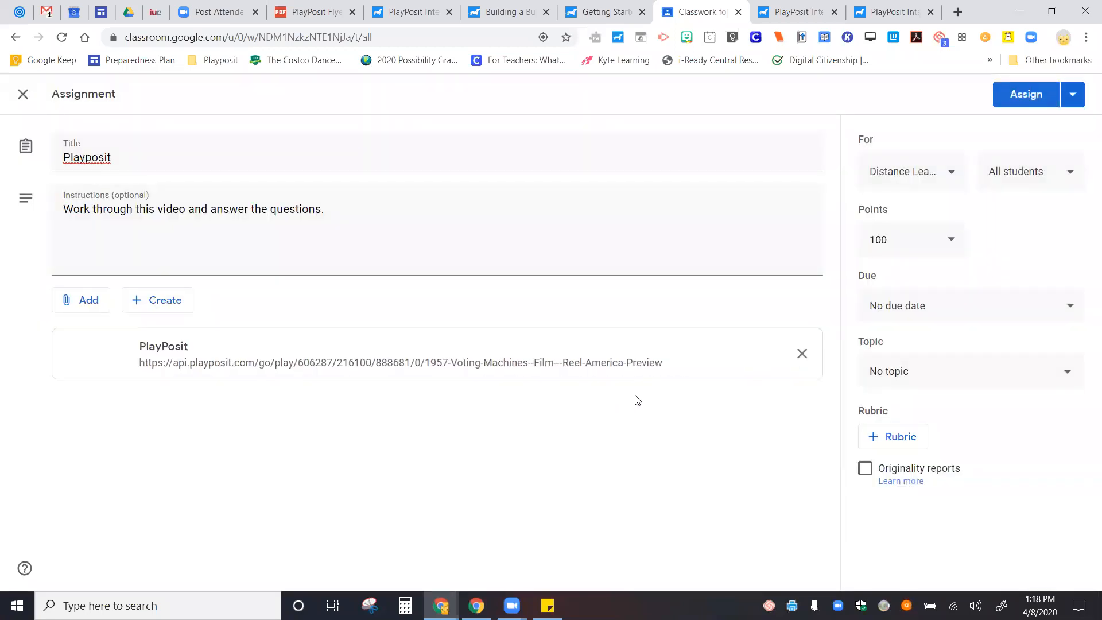
Step: Post the assignment to the class and move it into the Playposit topic above Latitude and Longitude PlayPosit
click(1030, 94)
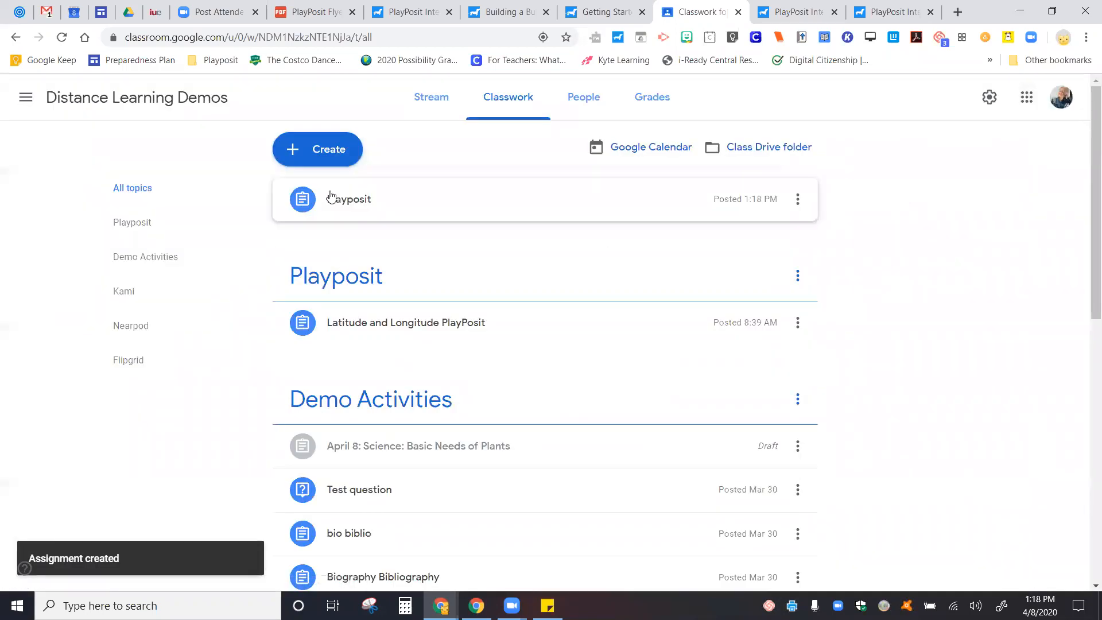
drag(364, 212, 371, 294)
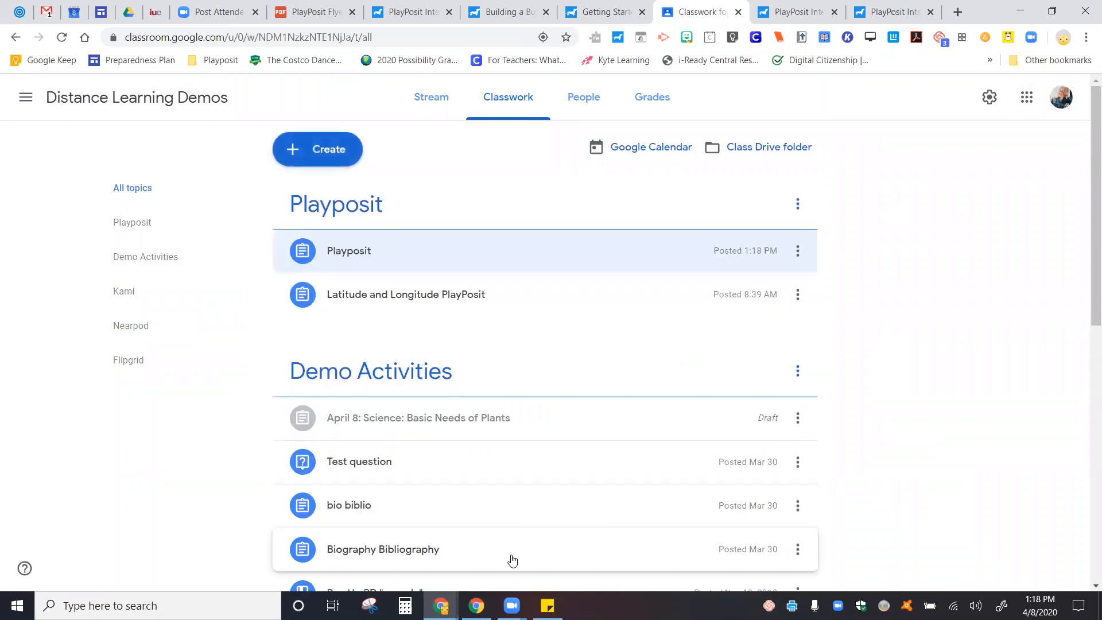
Step: Switch to the student's browser window and show the Playposit assignment's details in the Distance Learning Demos classwork
click(477, 606)
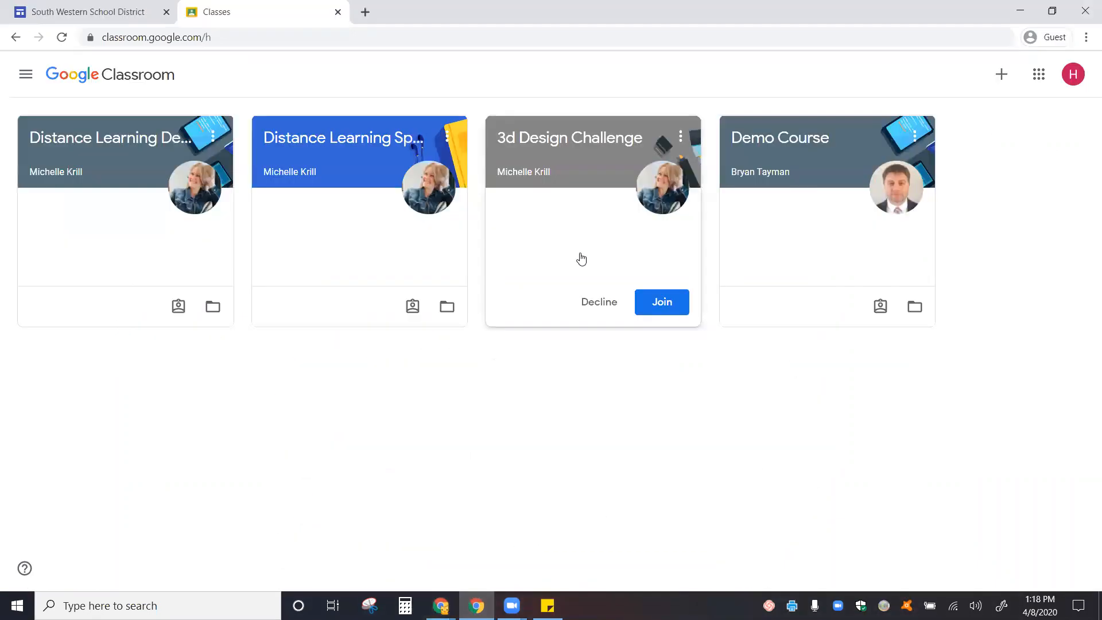
click(151, 142)
click(554, 76)
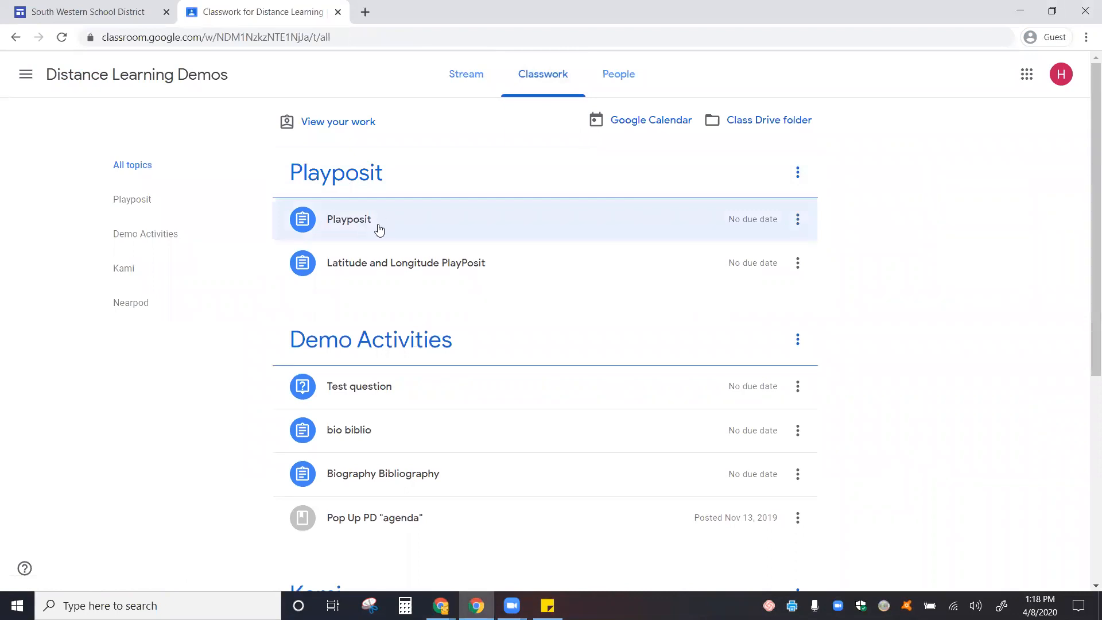
click(622, 83)
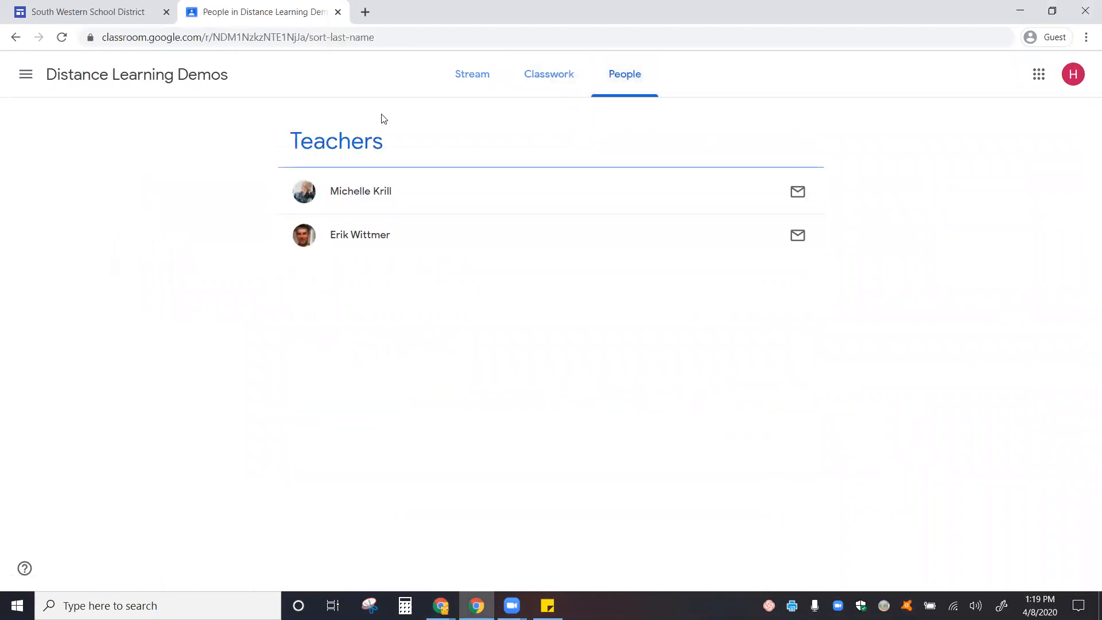
click(547, 87)
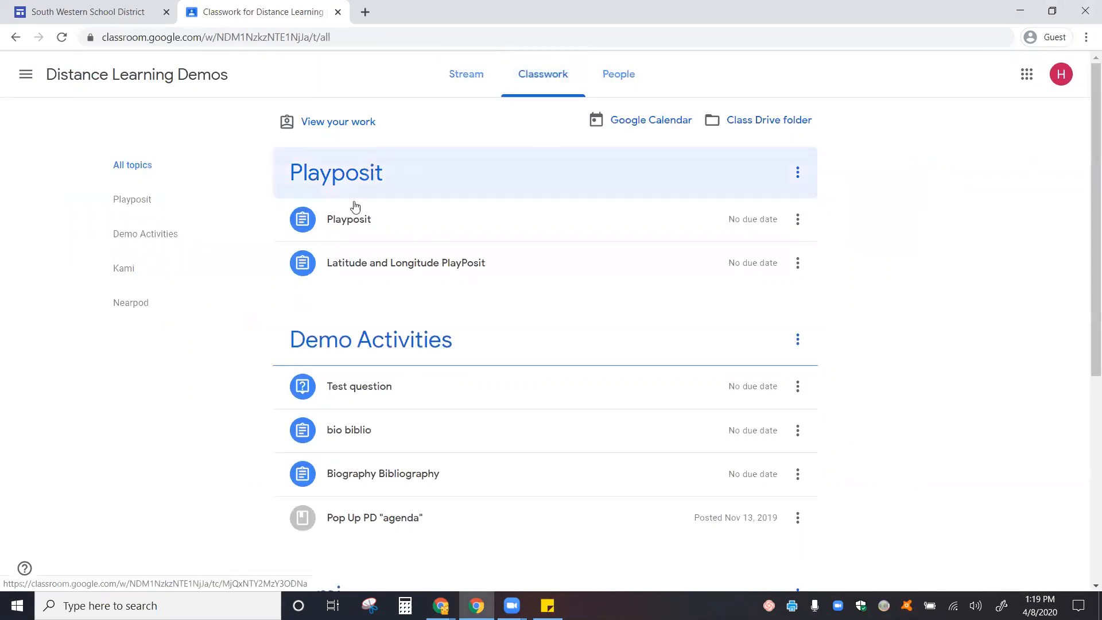
click(350, 220)
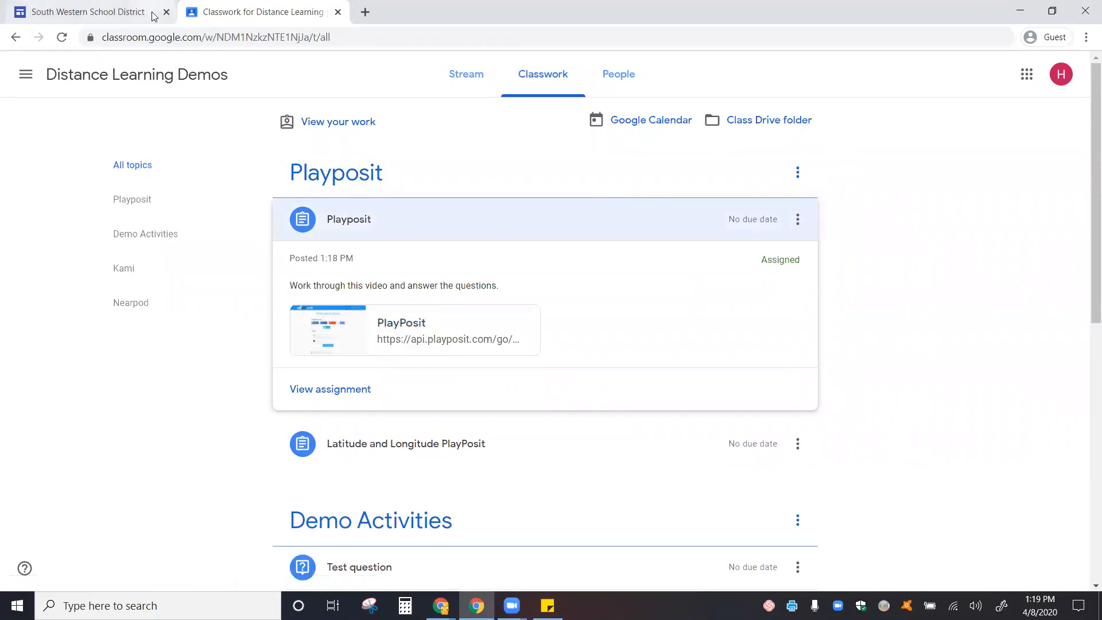
Step: Open the assignment's PlayPosit link as the student, start the bulb and continue past the introductory text
click(410, 322)
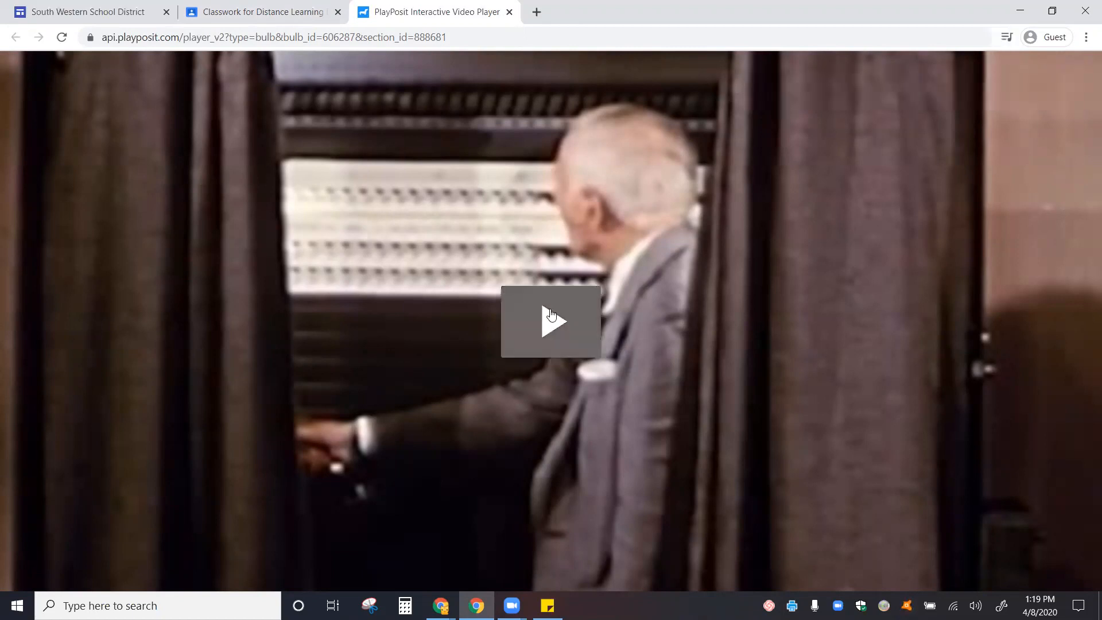
click(550, 314)
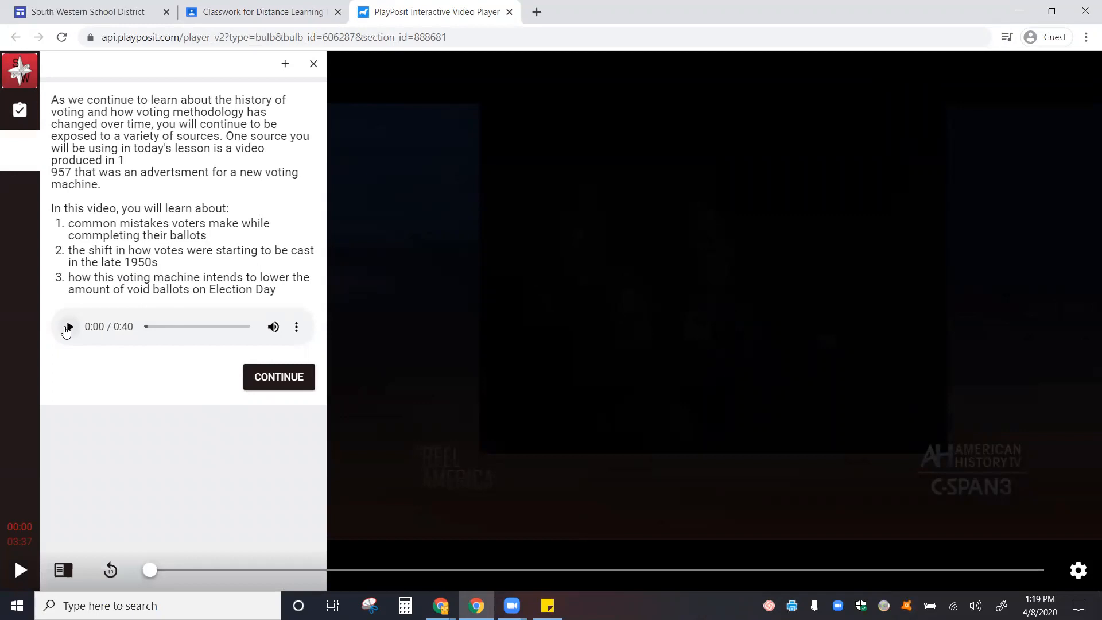
click(279, 379)
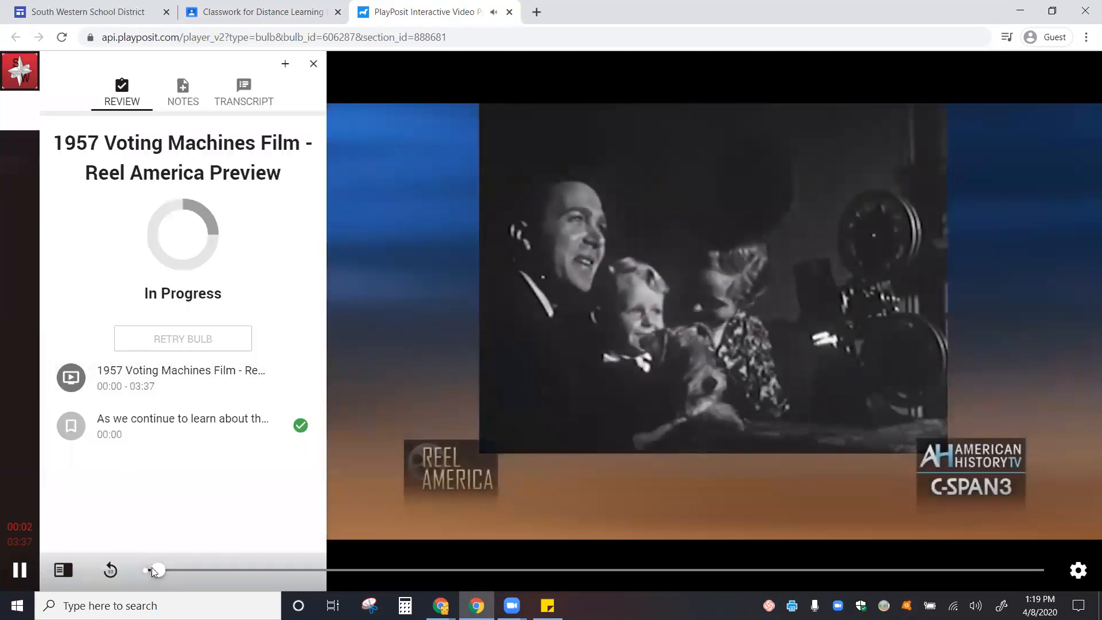
Step: Pause the voting machines video in the student's player and switch back to the teacher's Google Classroom window
click(19, 570)
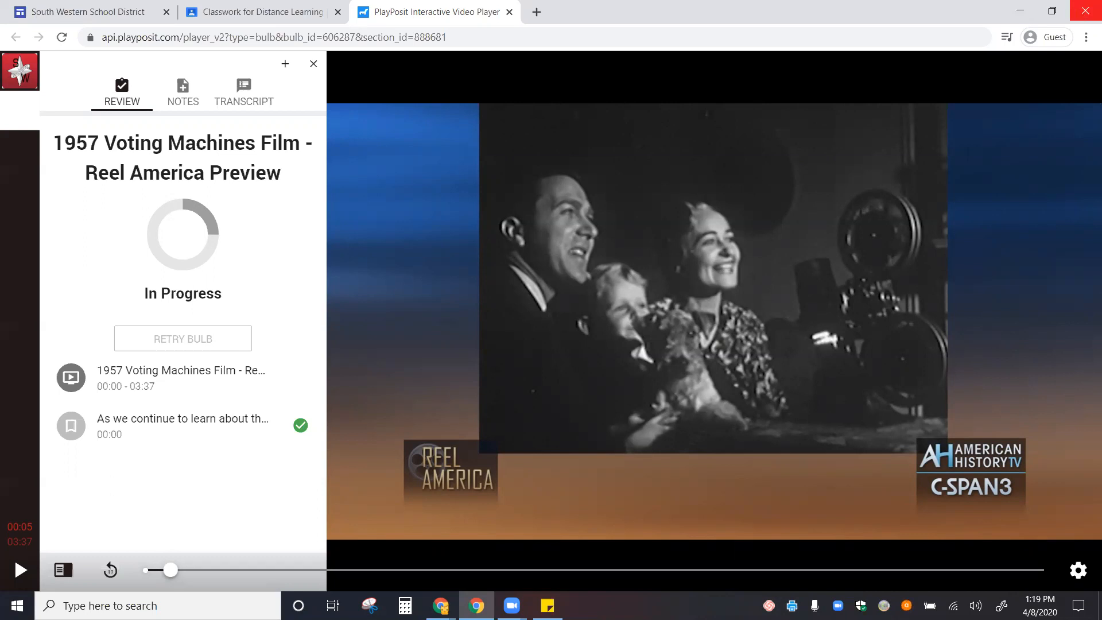
mouse_move(441, 606)
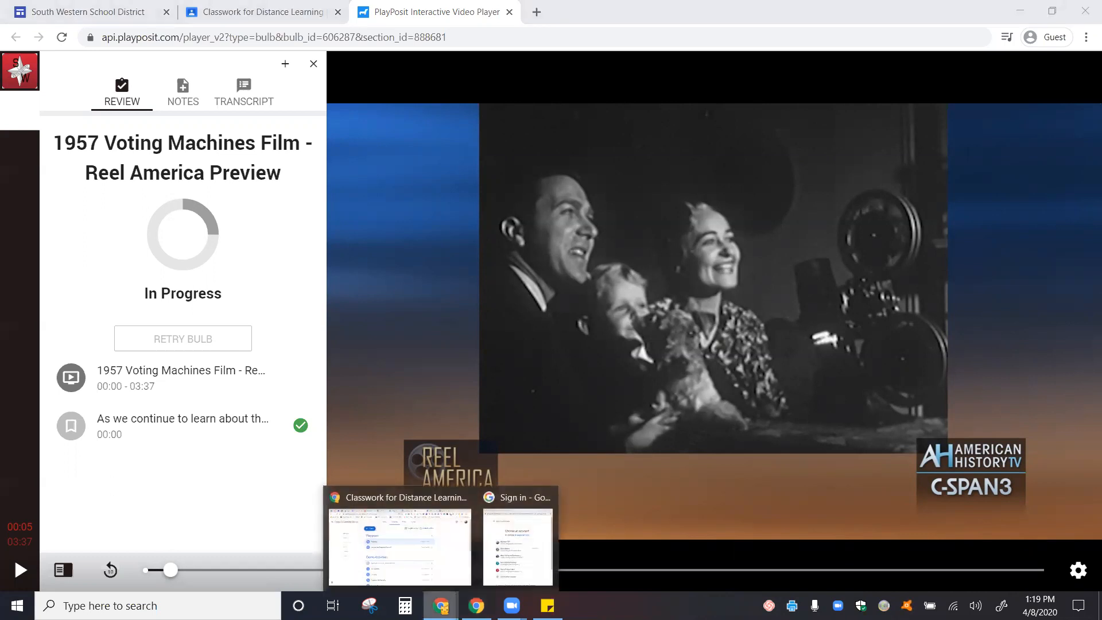
click(400, 540)
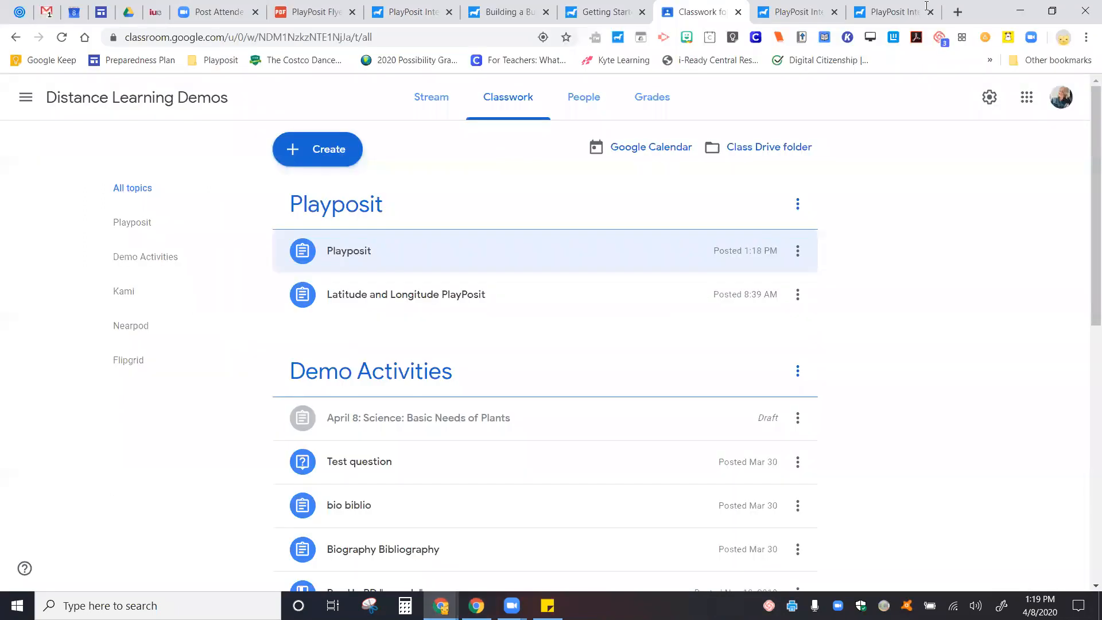
Step: Return to the teacher's PlayPosit page and open the My Bulbs list
click(798, 11)
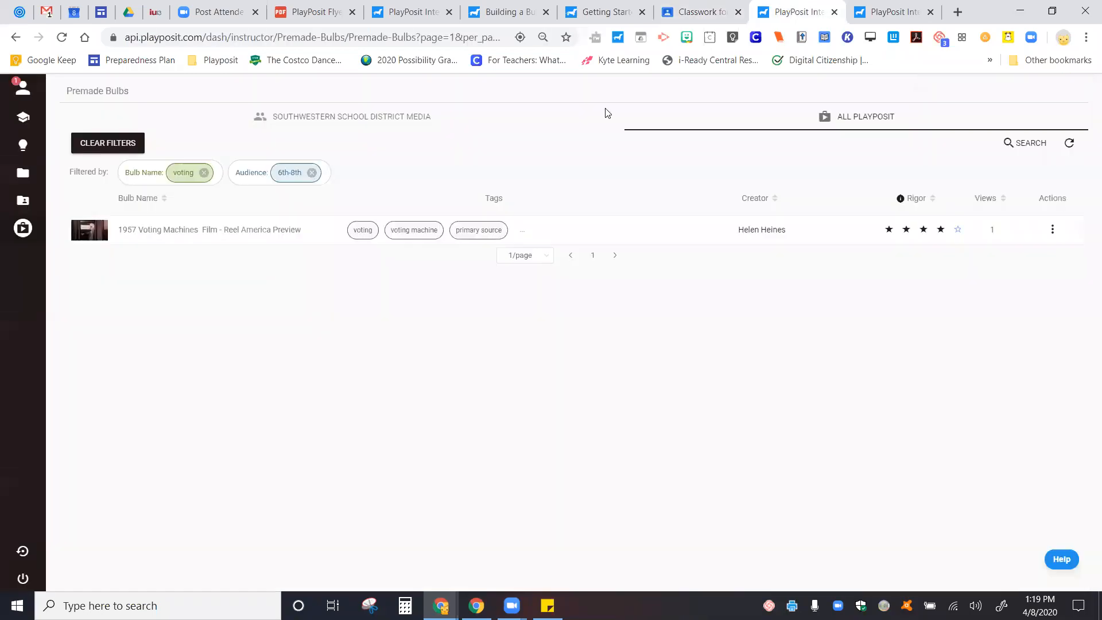
click(1050, 230)
mouse_move(35, 208)
click(64, 227)
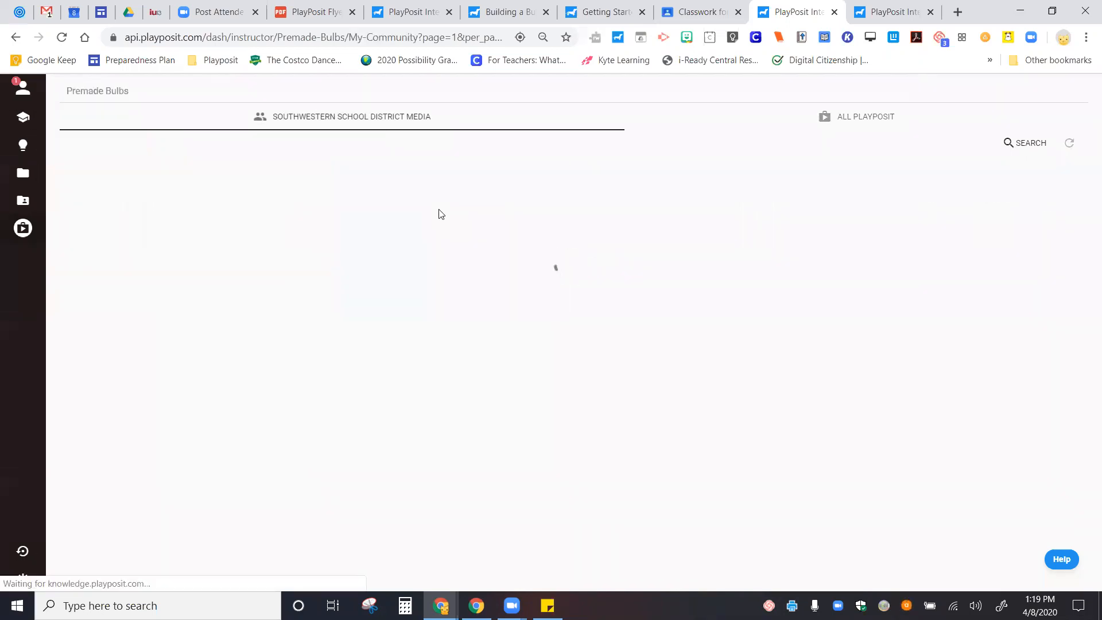
mouse_move(17, 117)
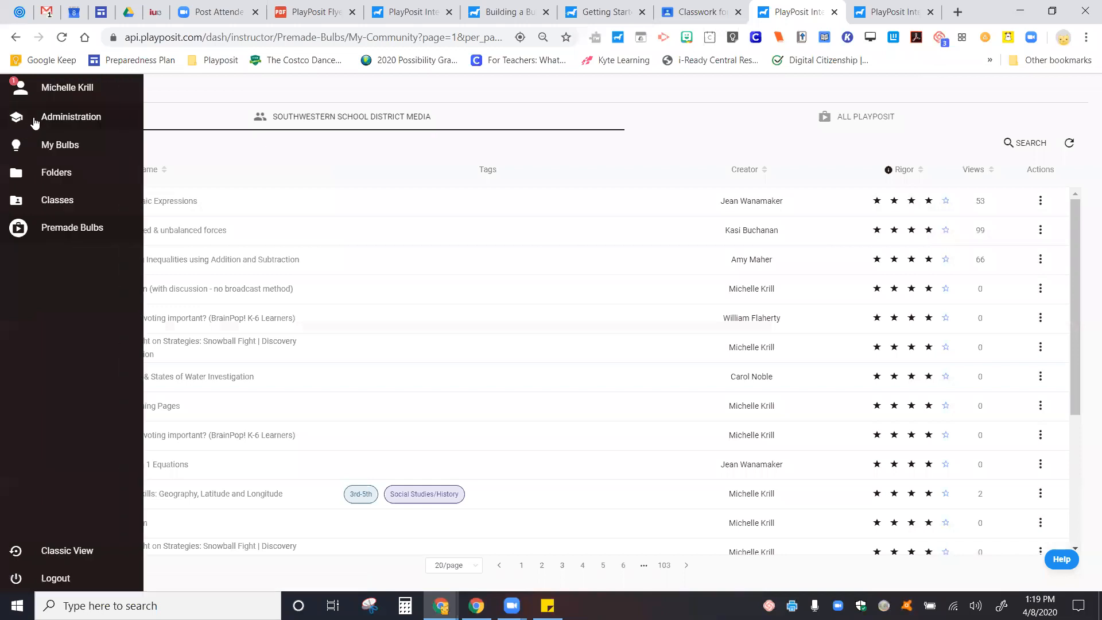
click(74, 145)
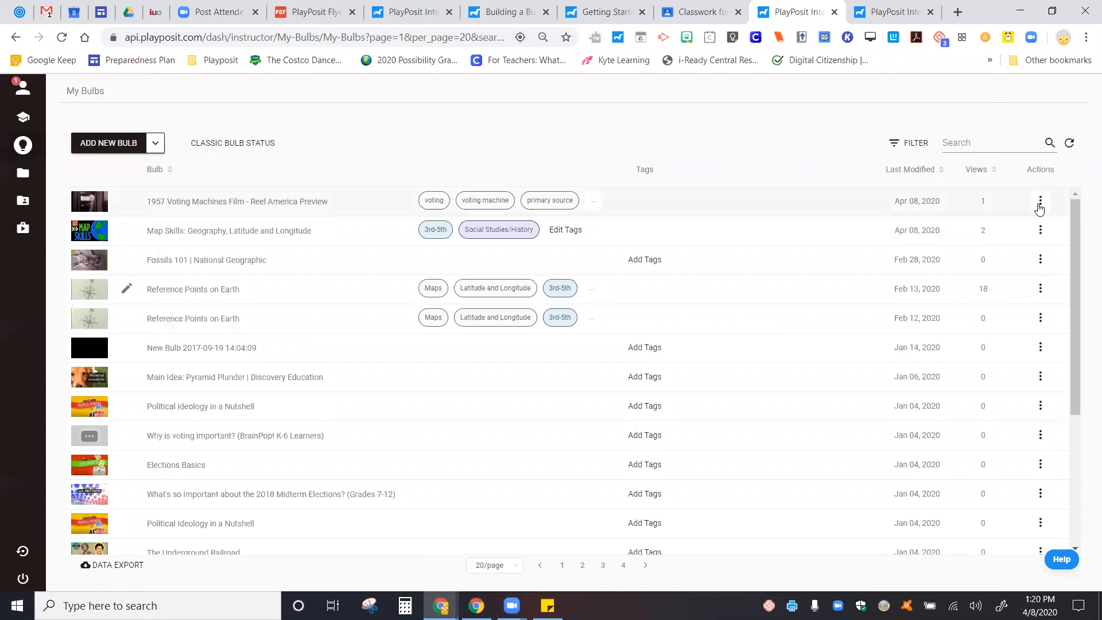
Step: Get the assign link of the 1957 Voting Machines Film bulb for the Distance Learning Demo class and copy it
click(1040, 204)
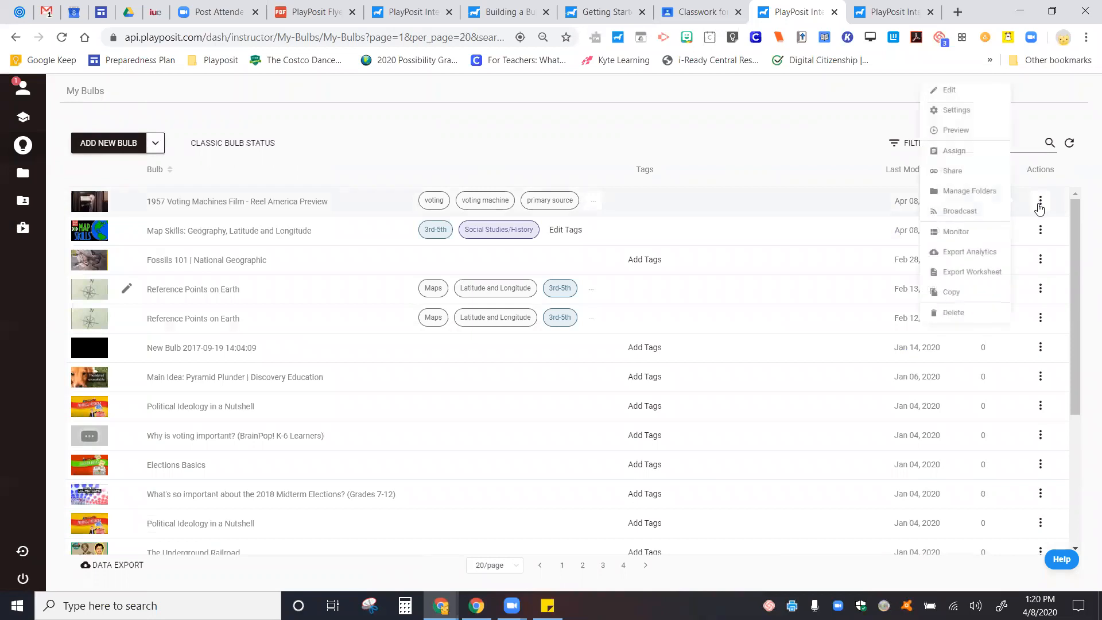
click(956, 152)
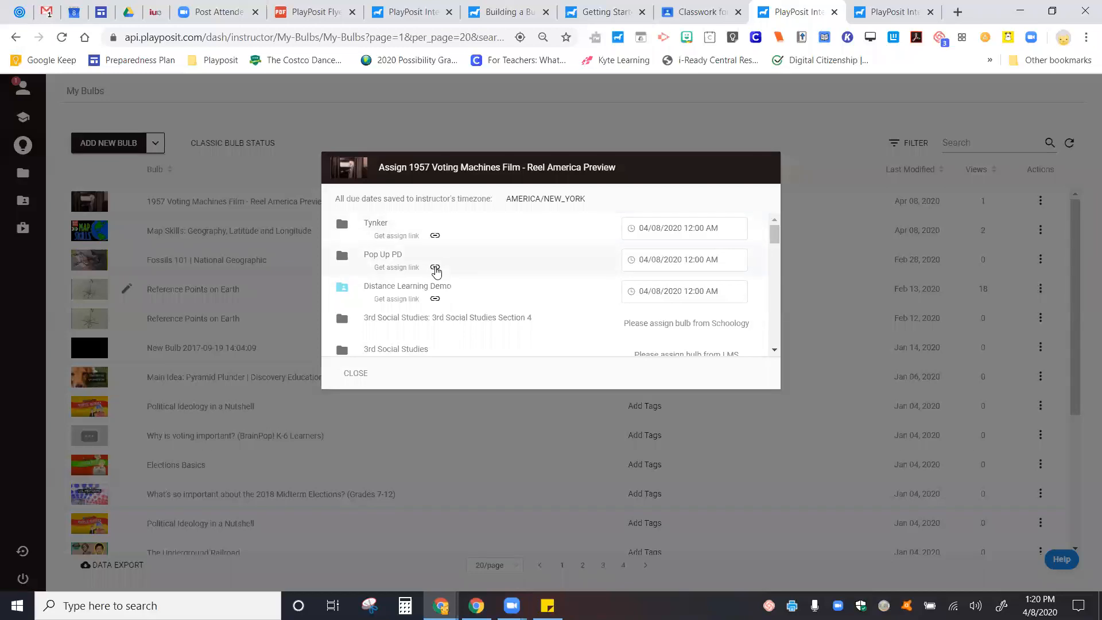
click(432, 300)
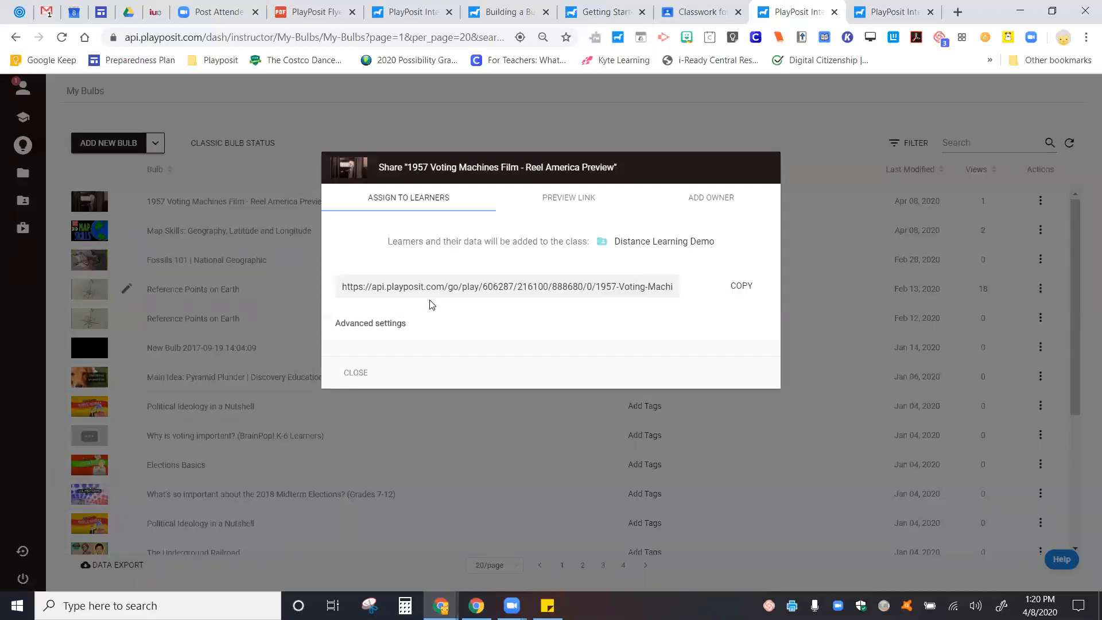
click(743, 290)
click(739, 287)
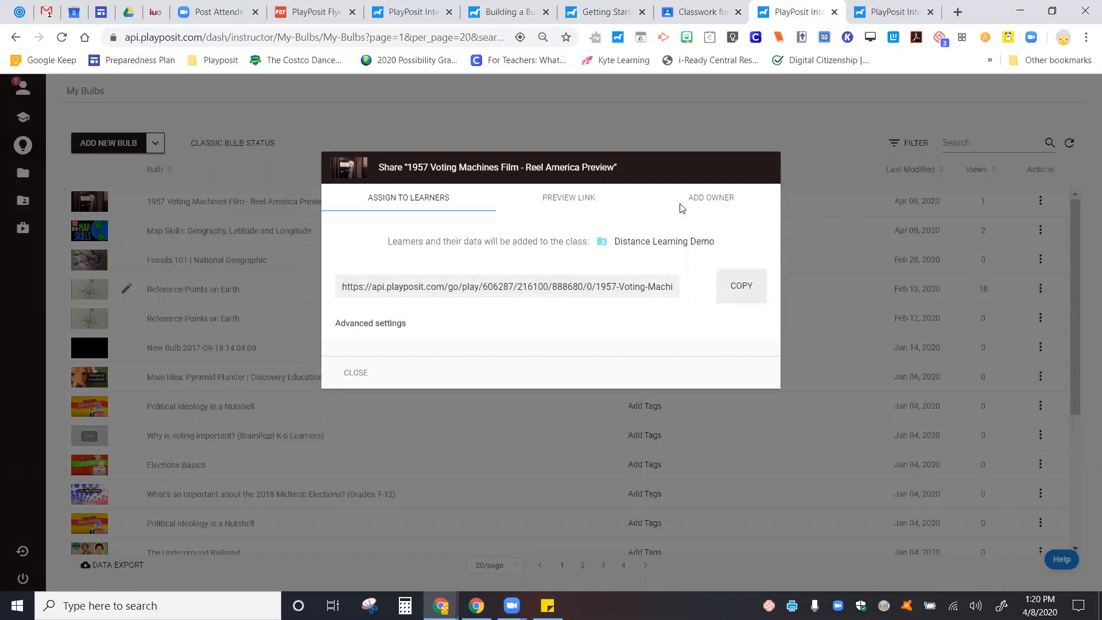
Step: Create a new material in the Distance Learning Demos classwork and paste the copied bulb link into its description
click(699, 12)
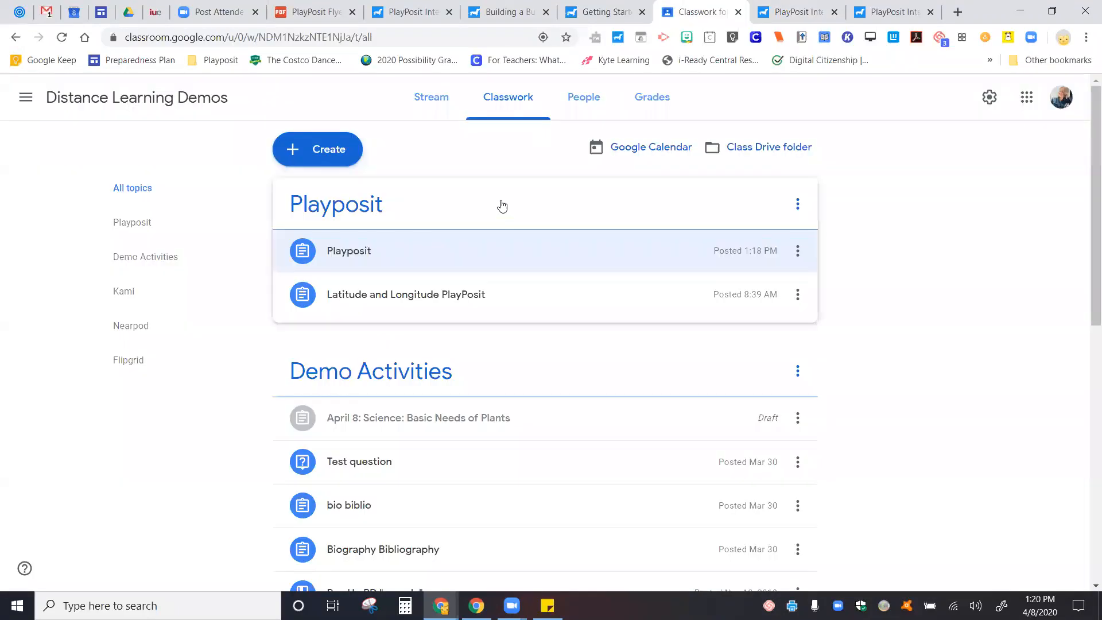
click(322, 147)
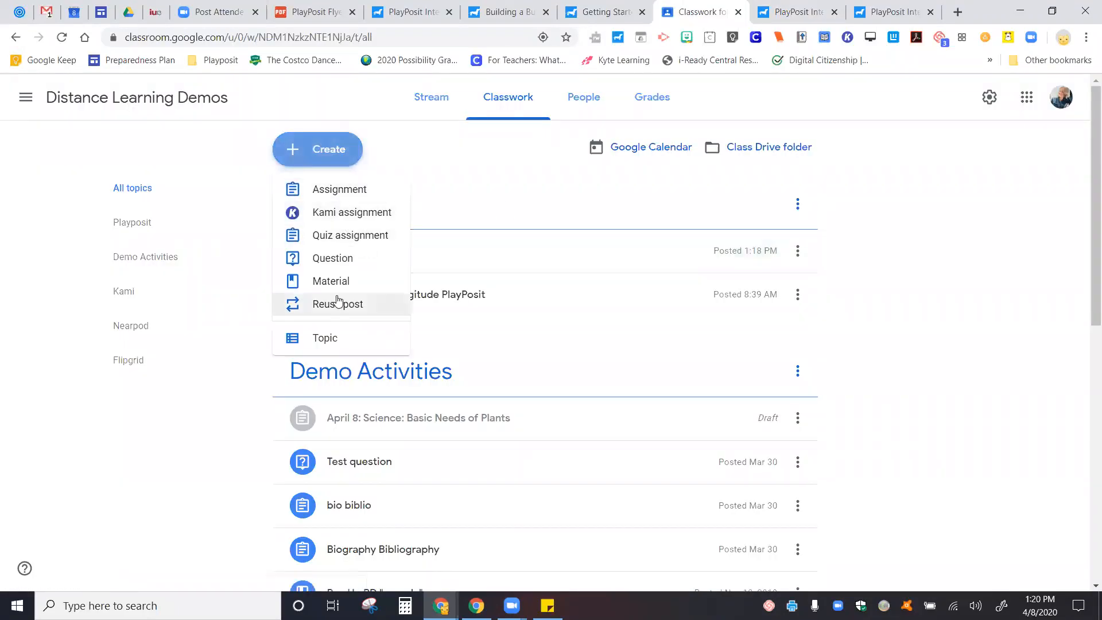
click(337, 287)
click(299, 260)
key(ctrl+v)
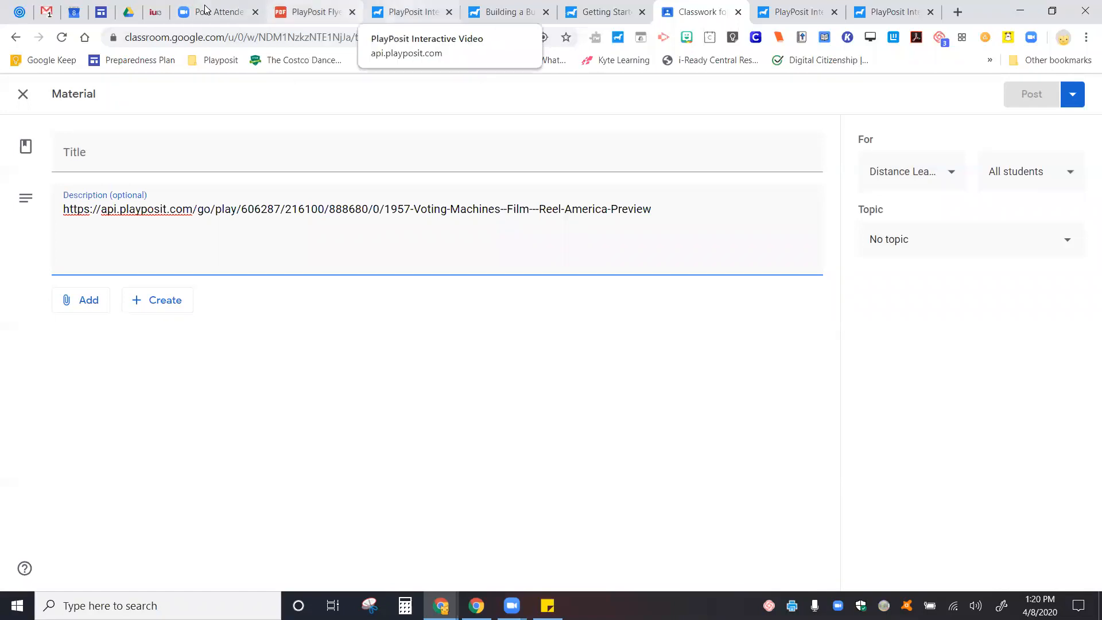
Step: Switch back to PlayPosit and show the list of classes
click(411, 12)
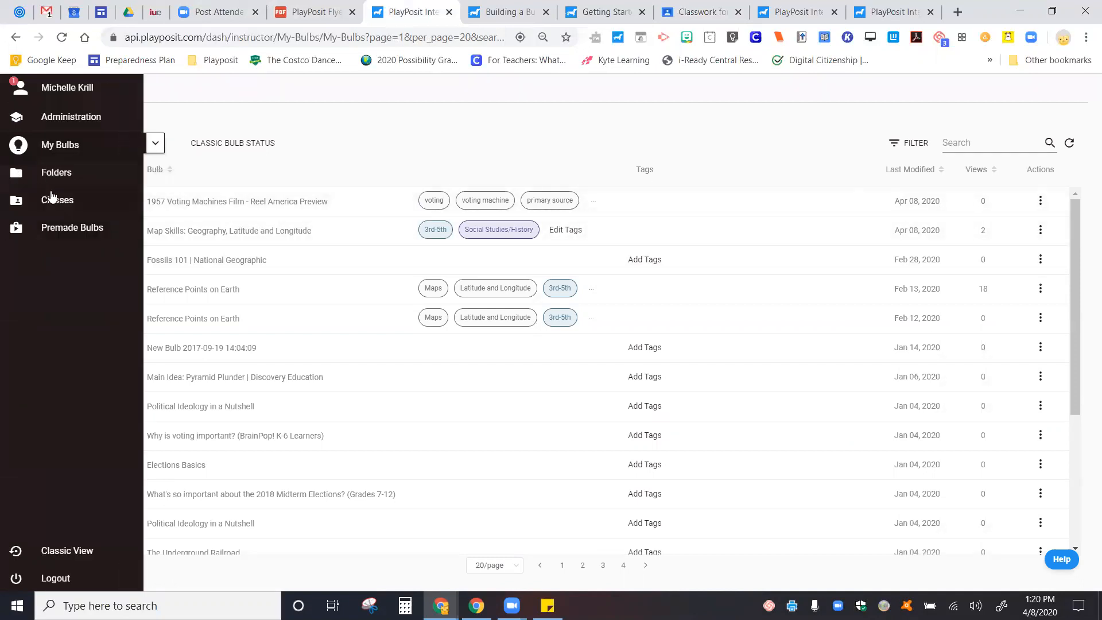
click(54, 195)
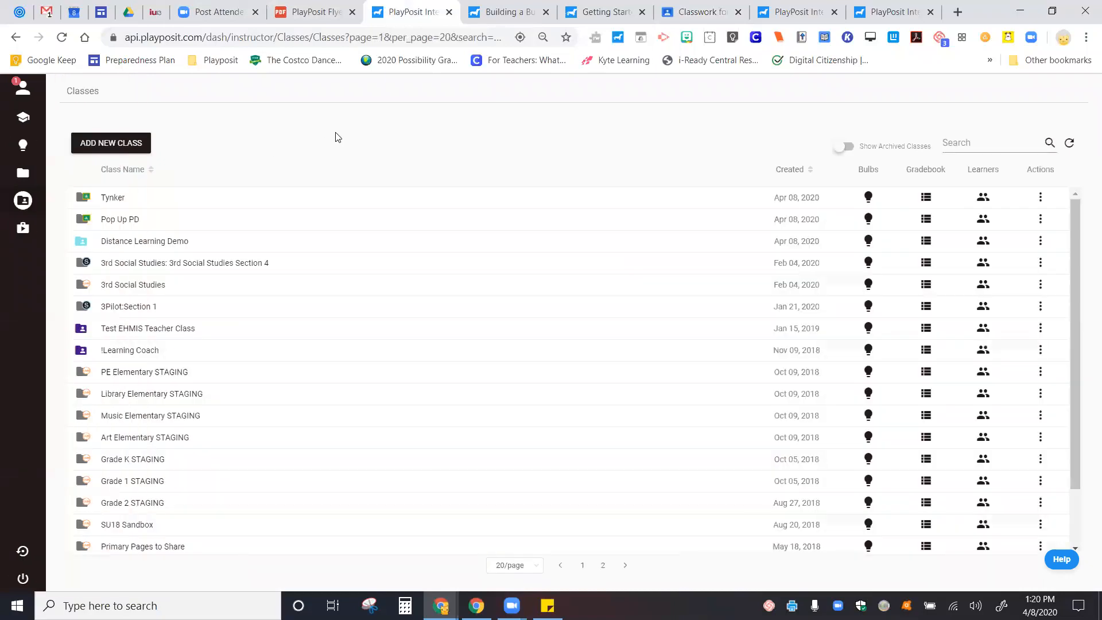